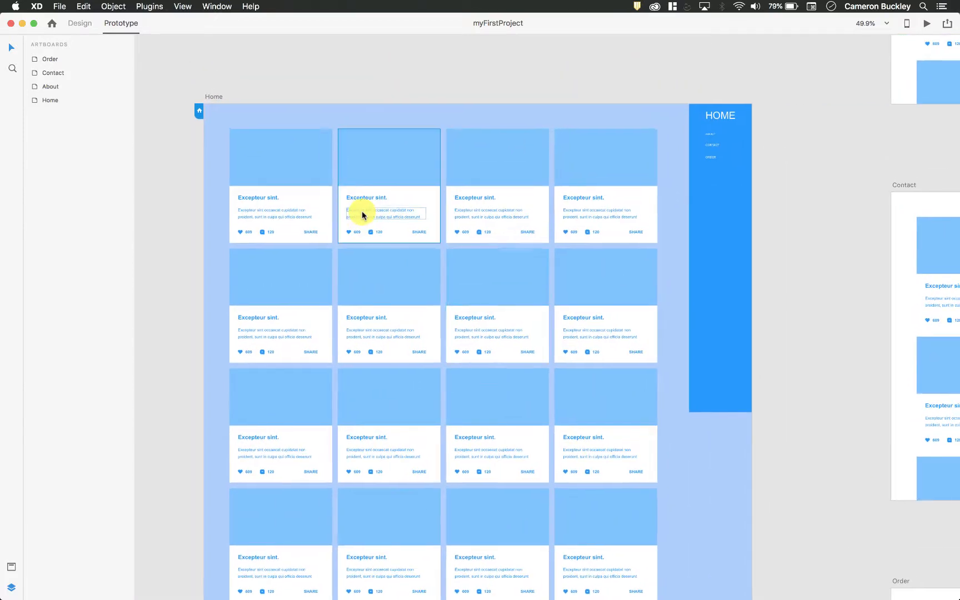
pyautogui.scroll(-5, 774, 142)
pyautogui.scroll(-3, 774, 141)
pyautogui.hscroll(5, 775, 142)
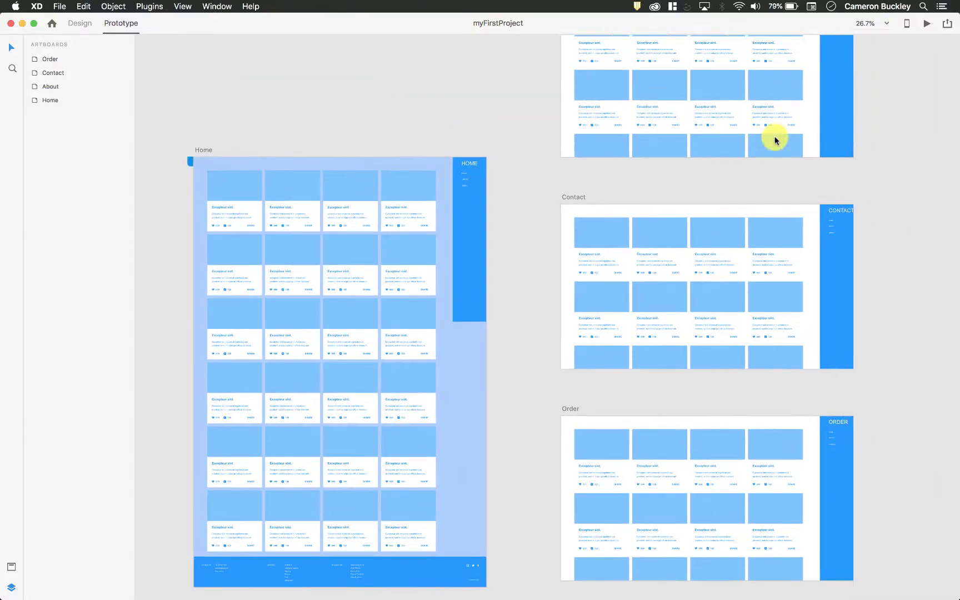
pyautogui.scroll(3, 595, 191)
# Step: Review the menu links of Home, About, Contact and Order, then mark Home as the home screen
pyautogui.click(392, 257)
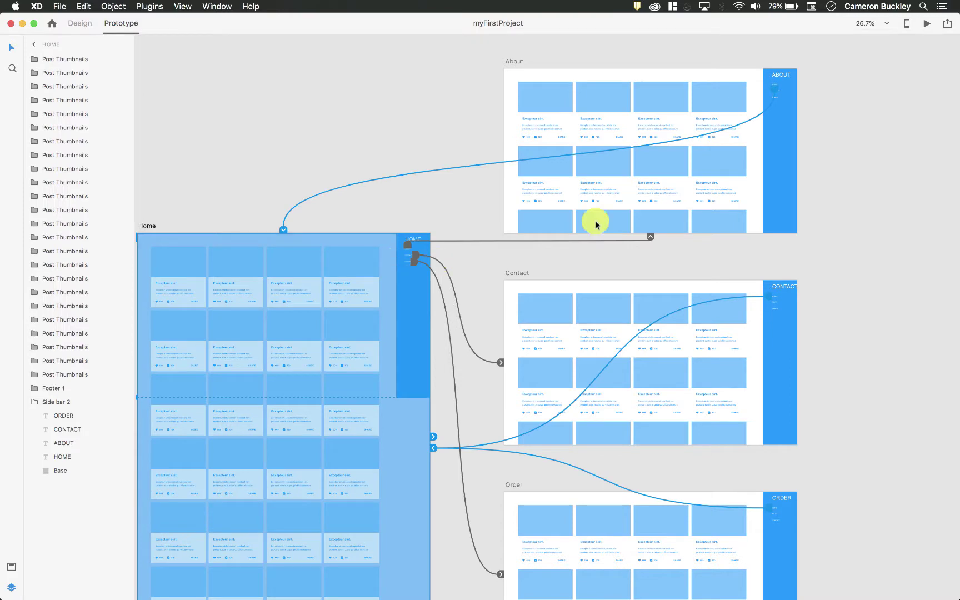
pyautogui.click(785, 153)
pyautogui.click(778, 382)
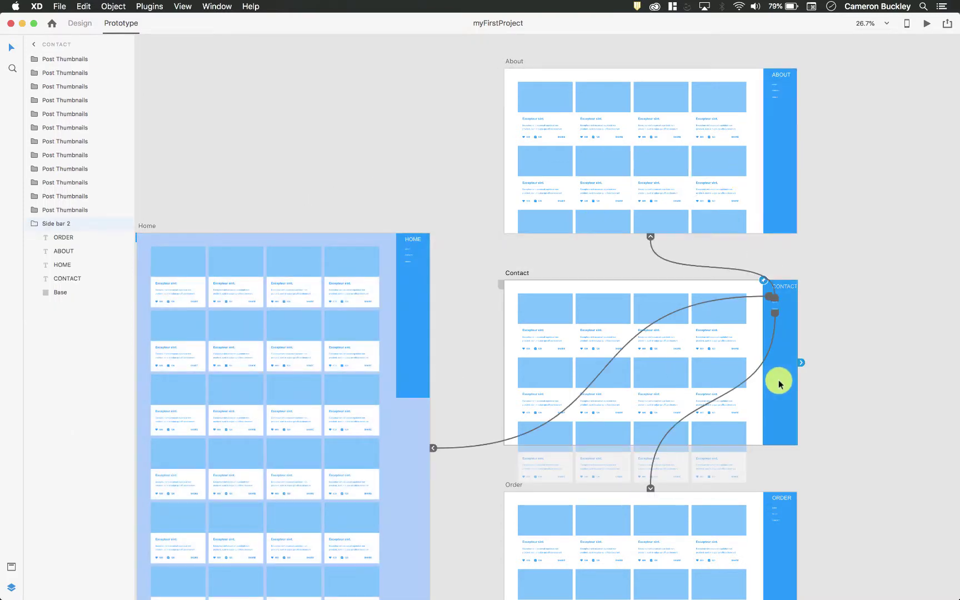
pyautogui.click(784, 517)
pyautogui.scroll(5, 802, 366)
pyautogui.scroll(3, 791, 283)
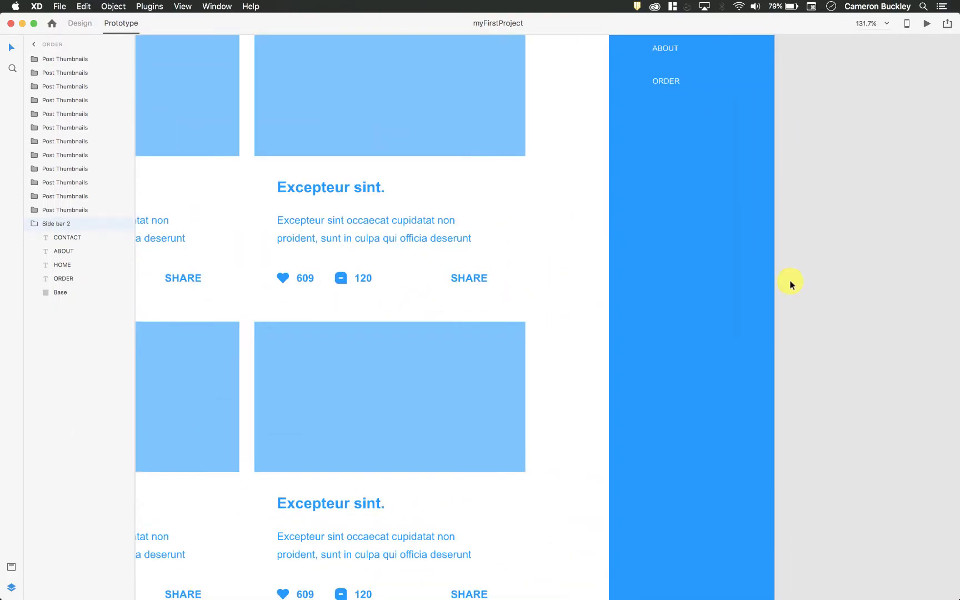
pyautogui.scroll(5, 791, 283)
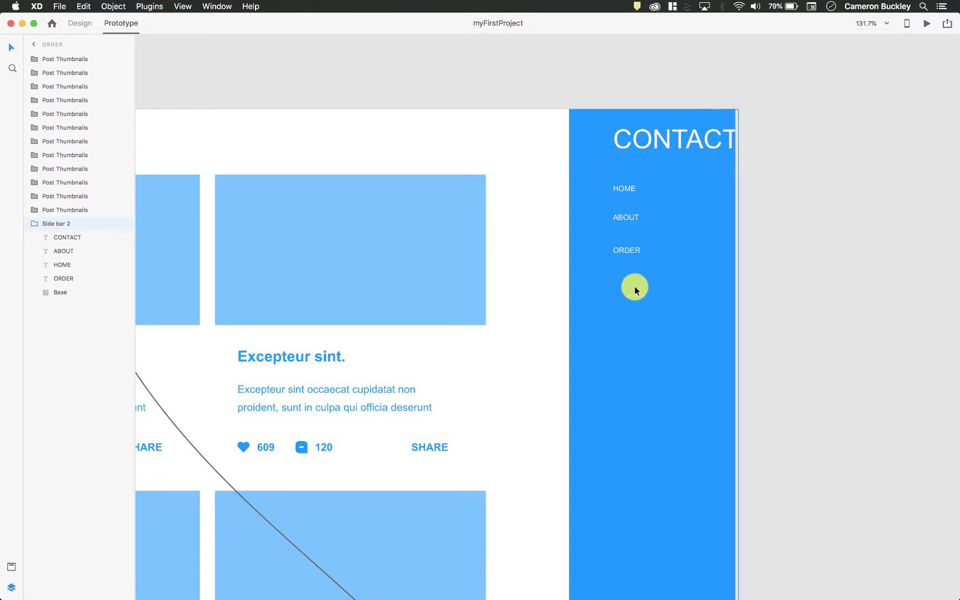
pyautogui.scroll(-5, 635, 290)
pyautogui.scroll(-3, 634, 287)
pyautogui.hscroll(-5, 635, 287)
pyautogui.hscroll(-2, 423, 264)
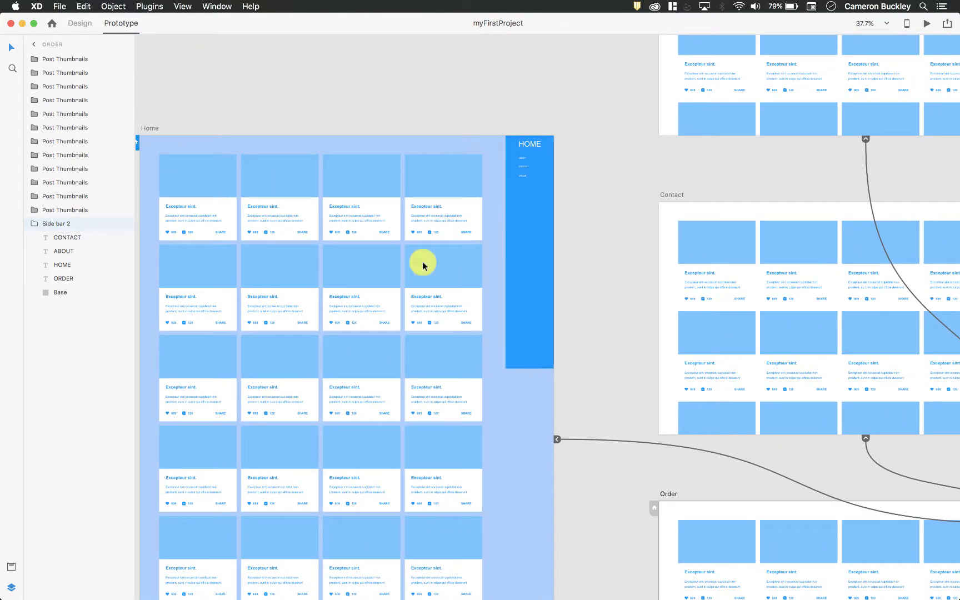
pyautogui.scroll(-5, 881, 248)
pyautogui.hscroll(2, 881, 247)
pyautogui.scroll(5, 881, 248)
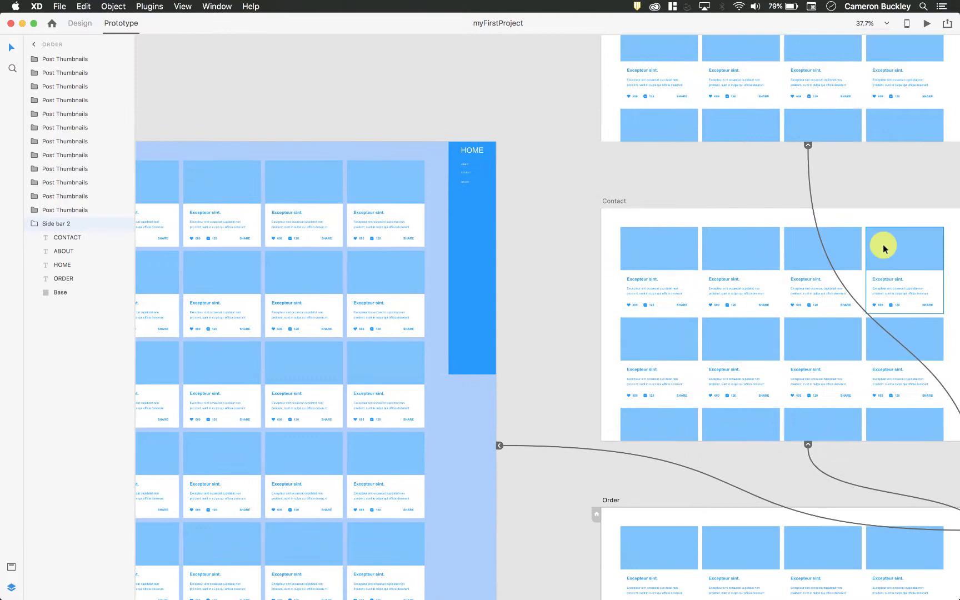
pyautogui.click(462, 399)
pyautogui.hscroll(-5, 554, 245)
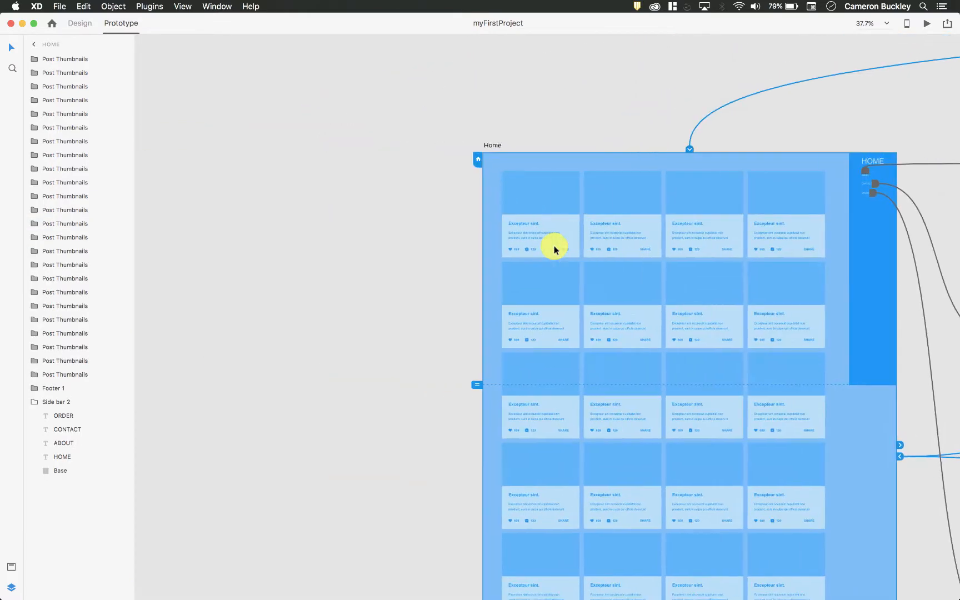
pyautogui.scroll(5, 539, 128)
pyautogui.scroll(-3, 459, 290)
pyautogui.hscroll(-2, 459, 290)
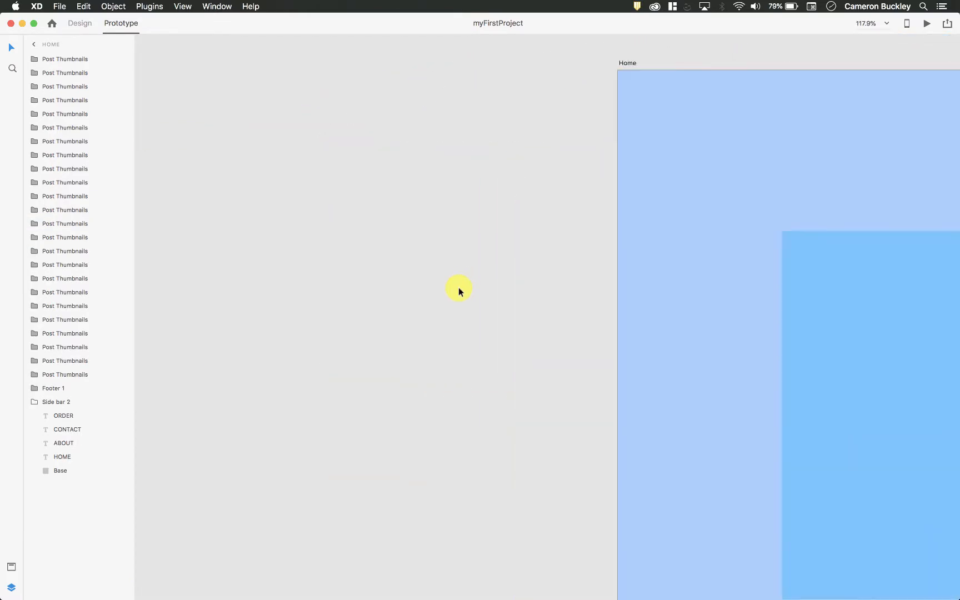
pyautogui.scroll(5, 459, 291)
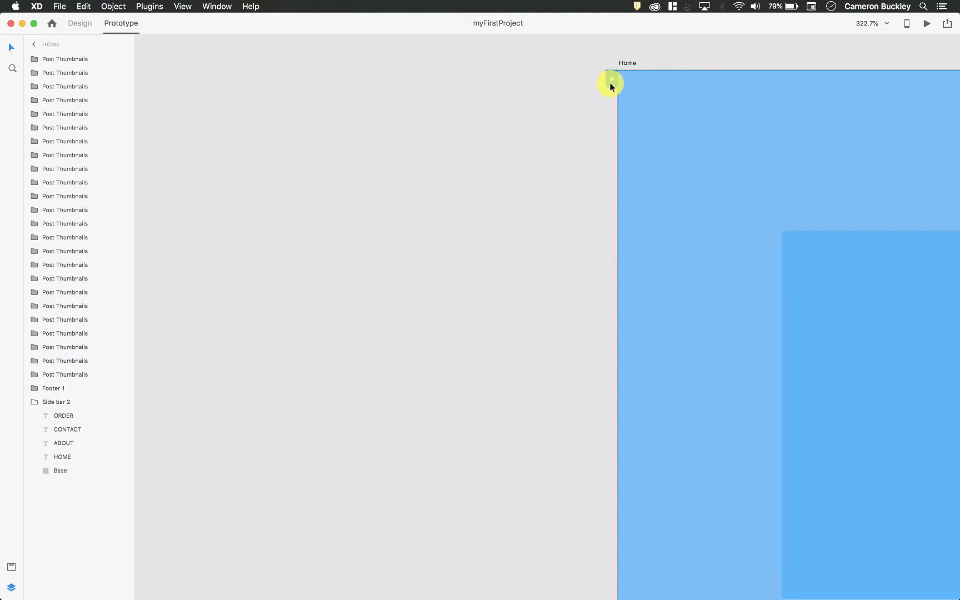
pyautogui.click(611, 83)
pyautogui.scroll(-5, 611, 86)
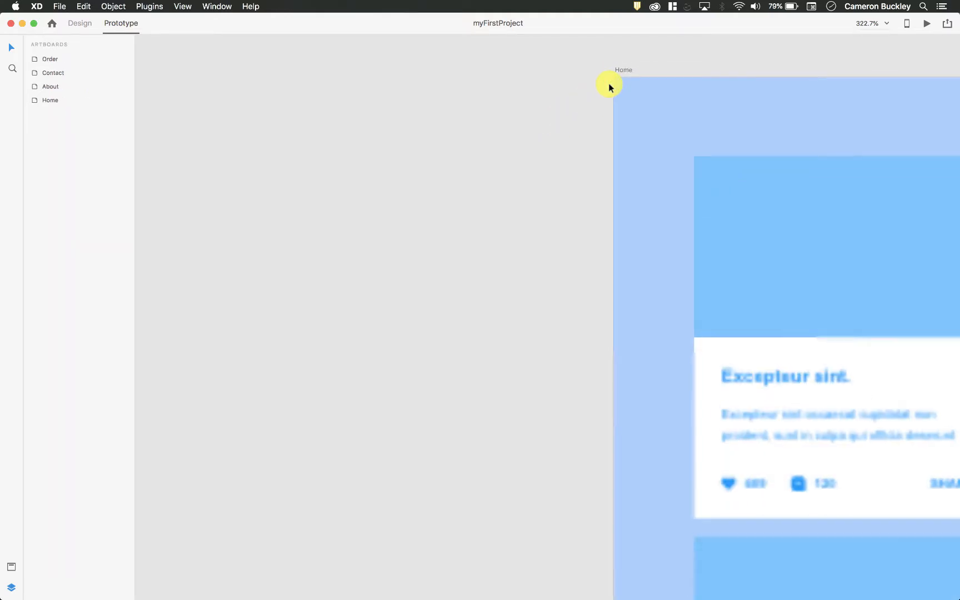
pyautogui.scroll(-3, 611, 86)
pyautogui.hscroll(5, 636, 130)
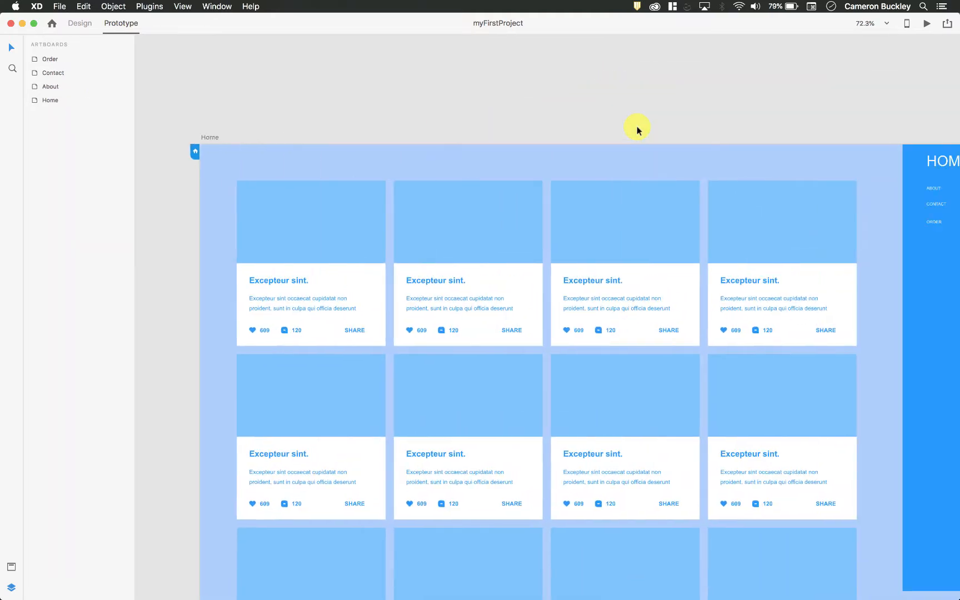
pyautogui.scroll(-5, 636, 129)
# Step: Inspect the About artboard and the first Home post thumbnail, then clear the selection
pyautogui.click(714, 93)
pyautogui.scroll(5, 714, 93)
pyautogui.hscroll(3, 714, 92)
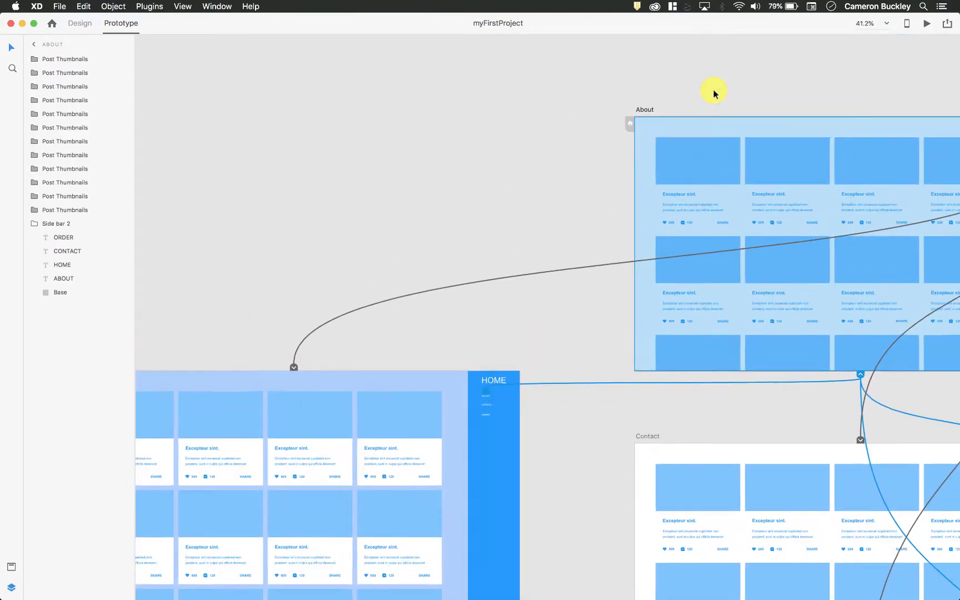
pyautogui.click(614, 147)
pyautogui.click(635, 139)
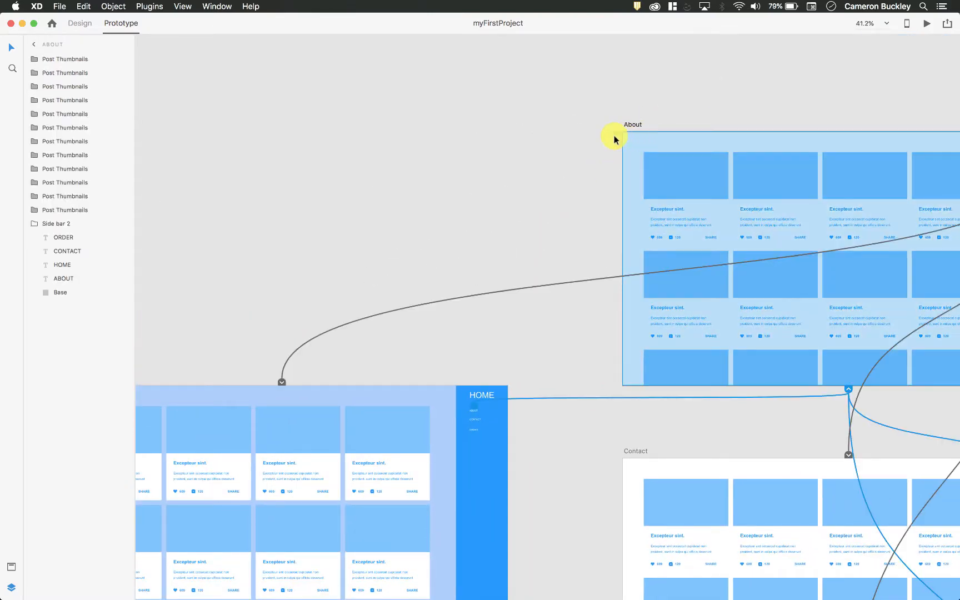
pyautogui.hscroll(-5, 500, 210)
pyautogui.scroll(-2, 499, 210)
pyautogui.hscroll(-1, 534, 306)
pyautogui.click(523, 338)
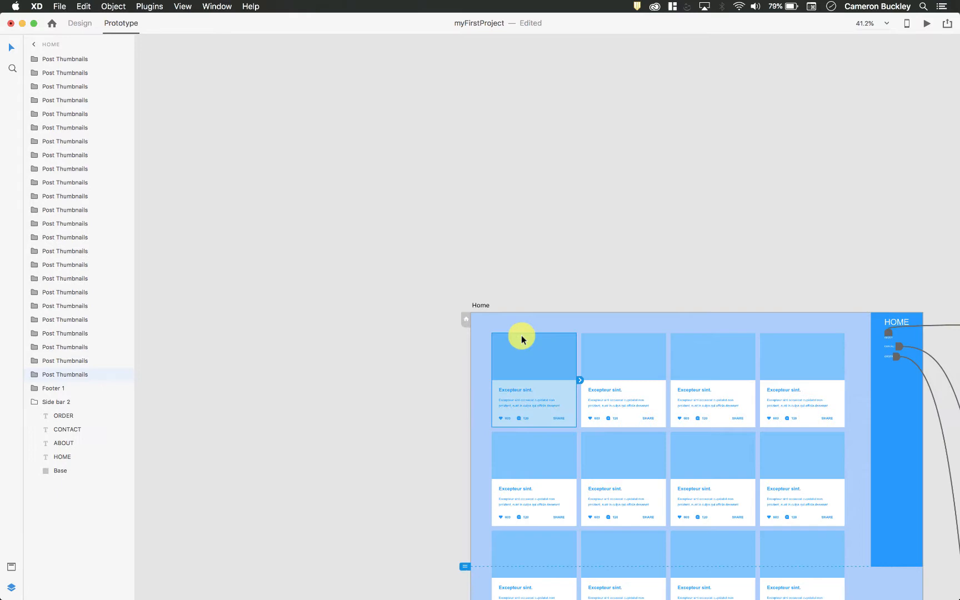
pyautogui.click(596, 200)
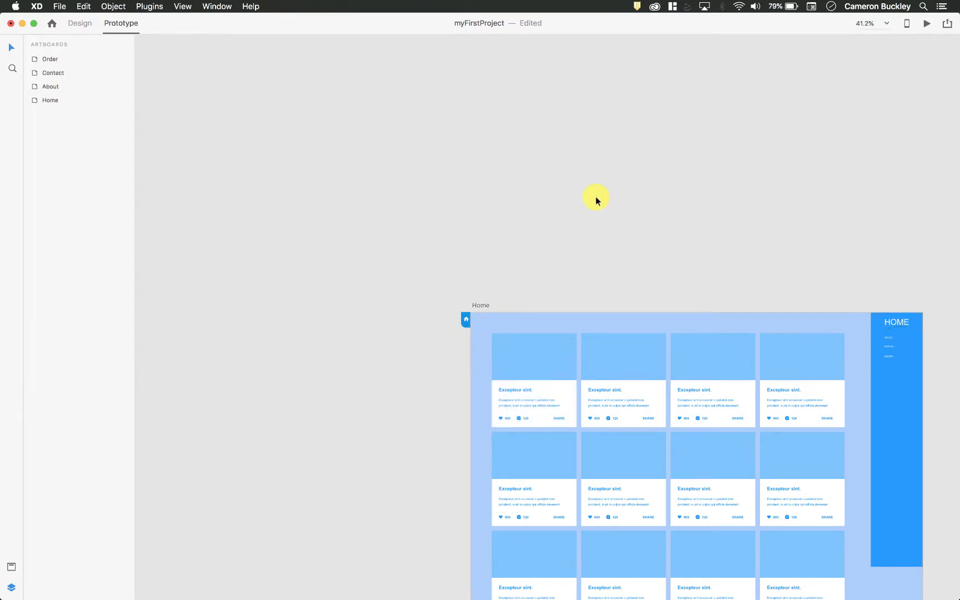
pyautogui.hscroll(5, 663, 197)
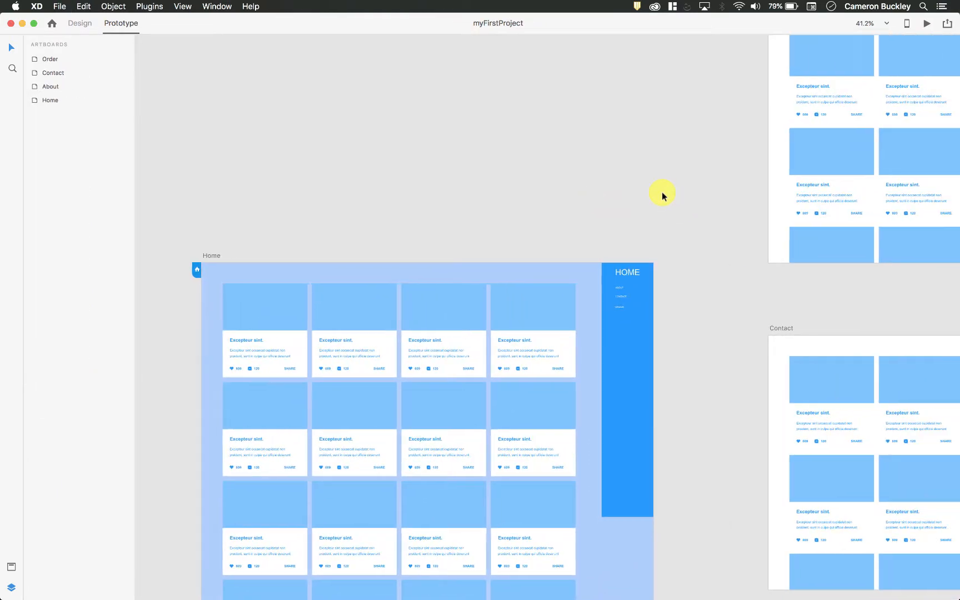
pyautogui.scroll(-3, 662, 199)
pyautogui.scroll(-5, 662, 201)
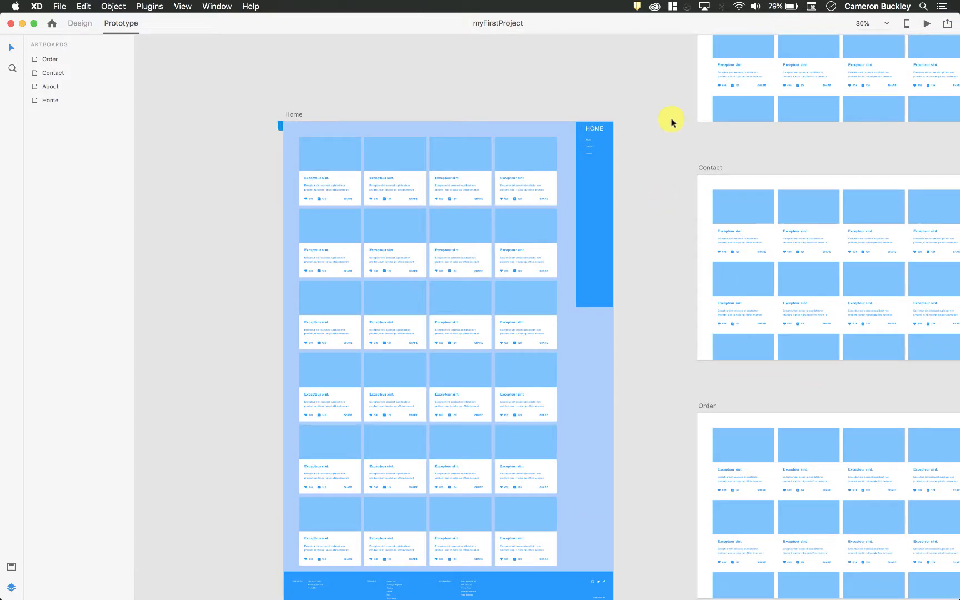
# Step: Launch the desktop preview of the prototype showing the Home page
pyautogui.click(925, 27)
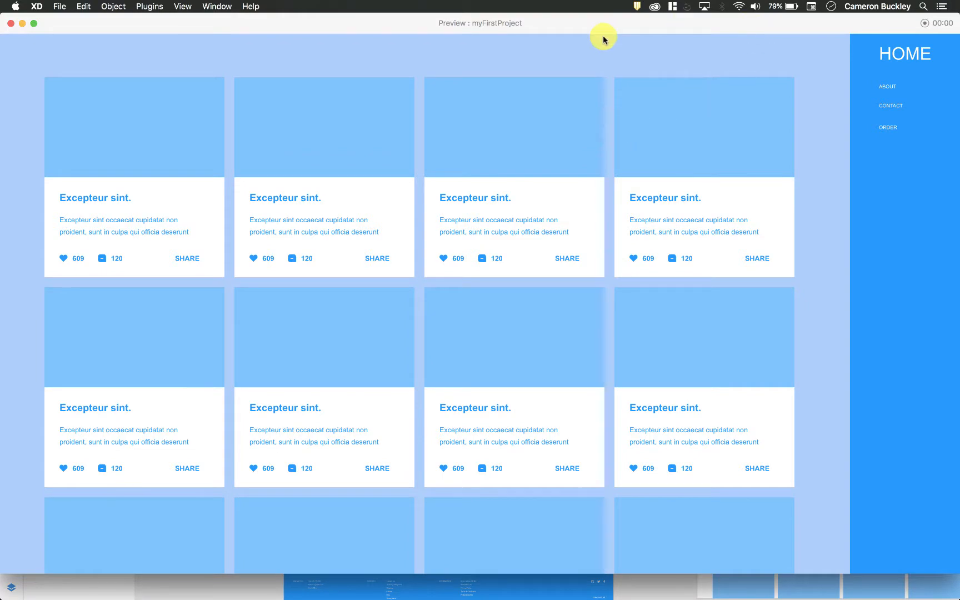
pyautogui.scroll(-3, 665, 242)
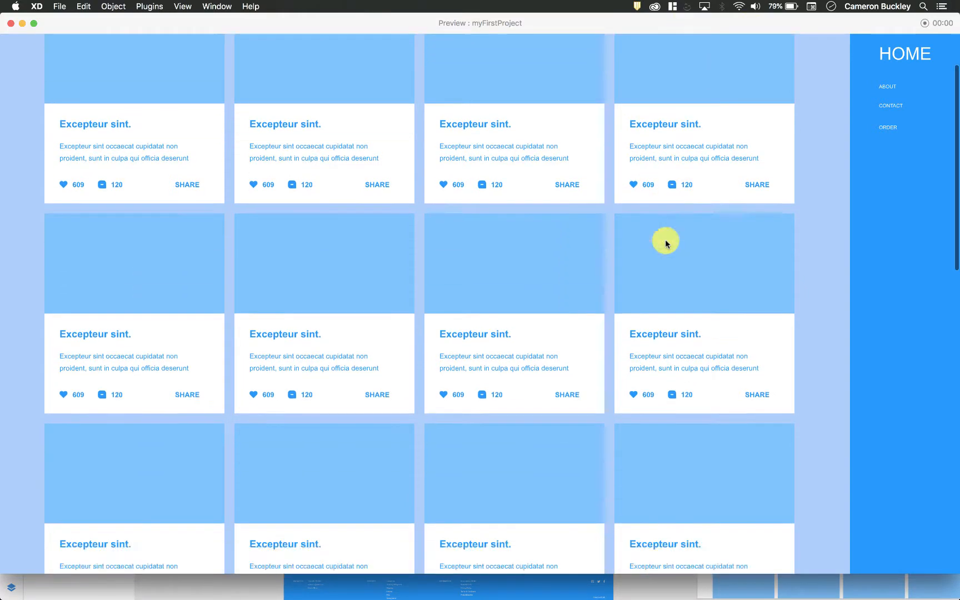
pyautogui.scroll(-3, 665, 242)
pyautogui.scroll(-3, 664, 243)
pyautogui.scroll(-3, 666, 242)
pyautogui.scroll(-3, 665, 242)
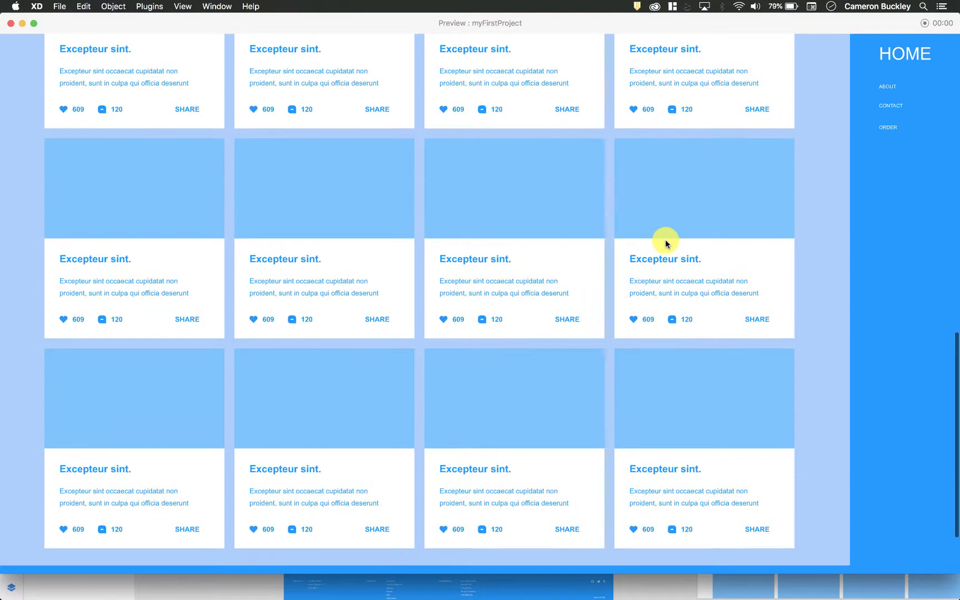
pyautogui.scroll(3, 665, 242)
pyautogui.scroll(3, 665, 242)
pyautogui.scroll(2, 665, 242)
pyautogui.scroll(2, 665, 242)
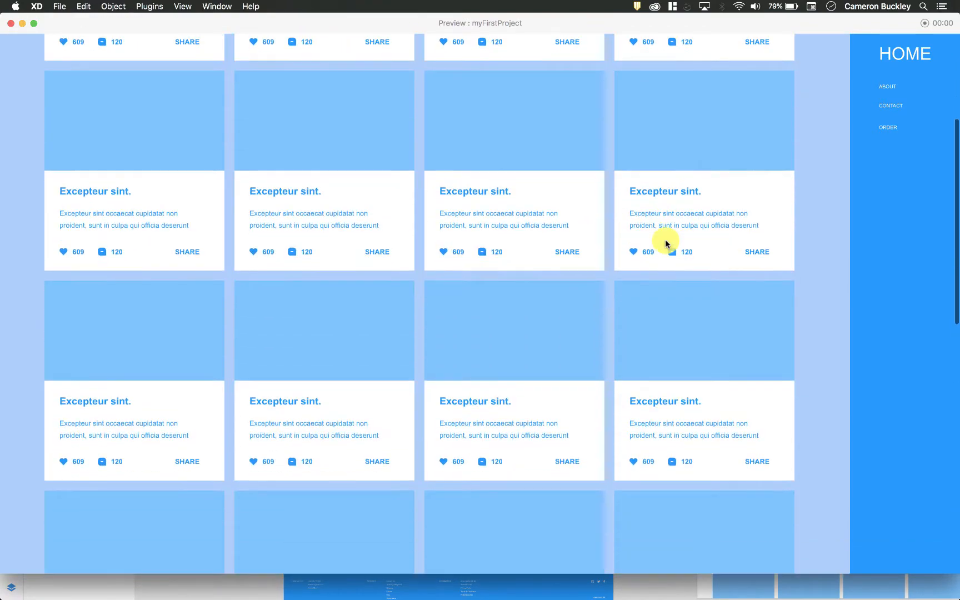
pyautogui.scroll(-2, 665, 242)
pyautogui.scroll(2, 665, 243)
pyautogui.scroll(-2, 665, 242)
pyautogui.scroll(3, 665, 242)
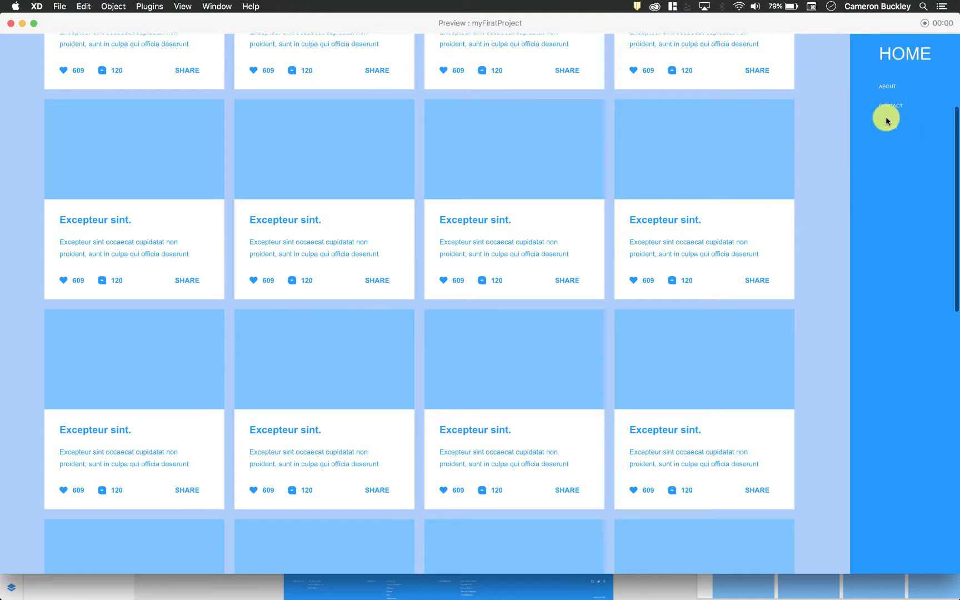
pyautogui.scroll(-3, 775, 143)
pyautogui.scroll(-2, 775, 143)
pyautogui.scroll(-3, 776, 142)
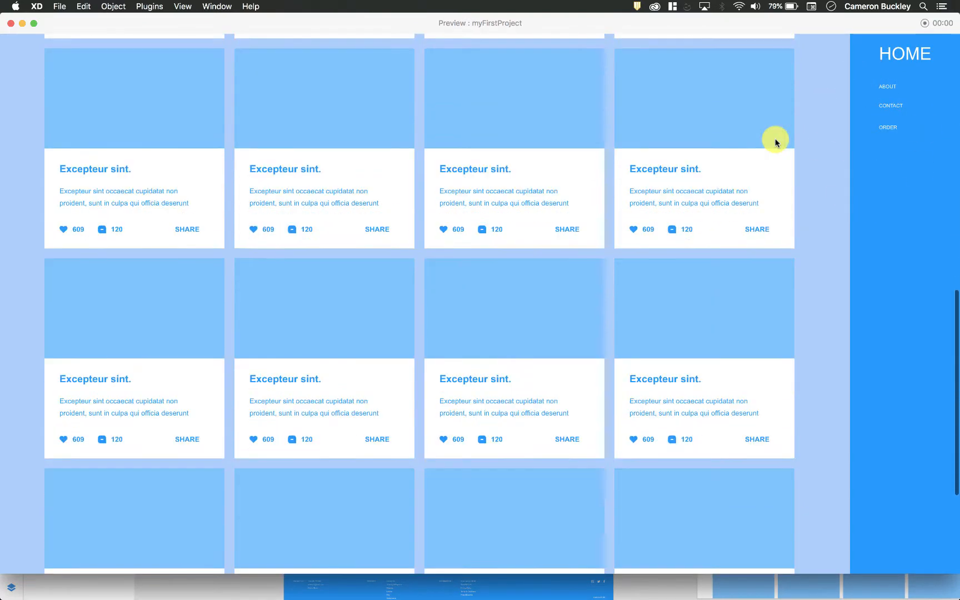
pyautogui.scroll(-3, 776, 142)
pyautogui.scroll(-3, 775, 142)
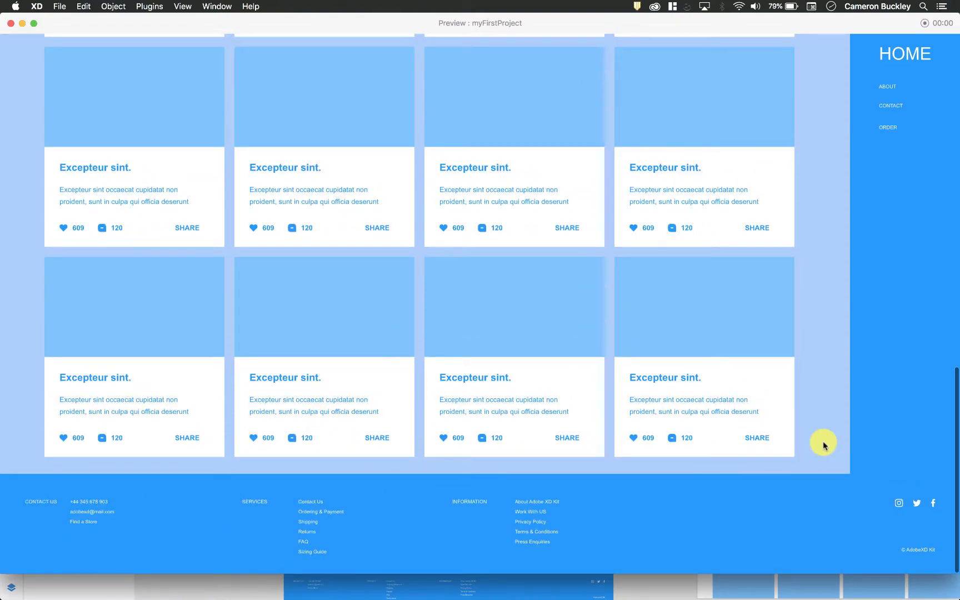
pyautogui.scroll(5, 821, 444)
pyautogui.scroll(3, 824, 445)
pyautogui.scroll(3, 823, 445)
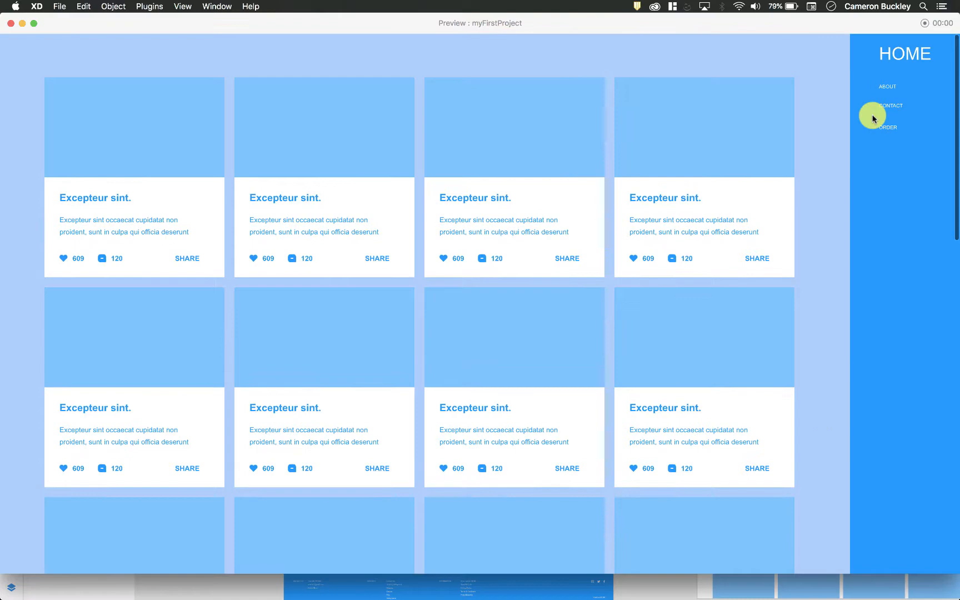
# Step: Follow the sidebar links ABOUT, HOME, CONTACT and ORDER in the preview, ending back on HOME
pyautogui.click(890, 88)
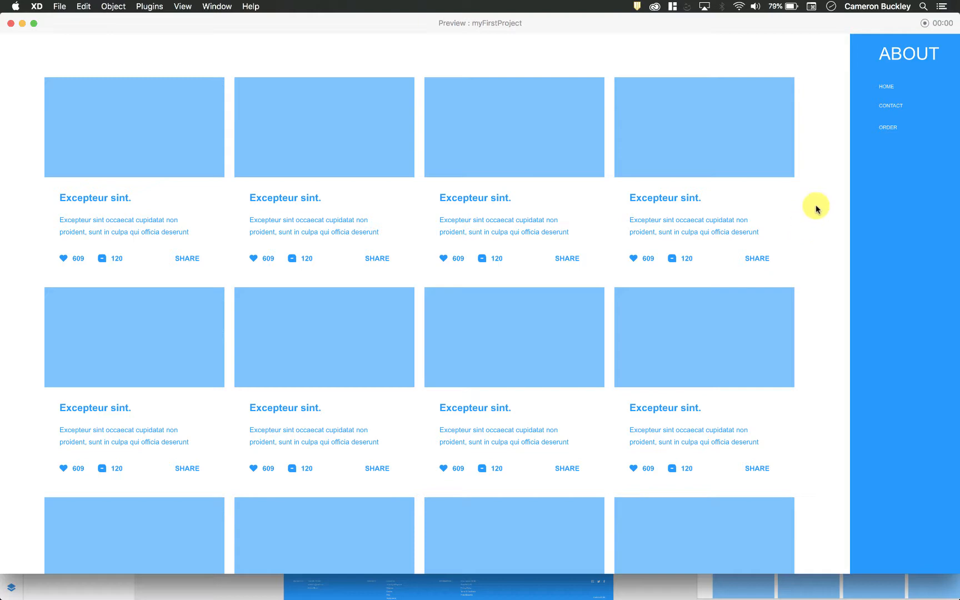
pyautogui.click(884, 91)
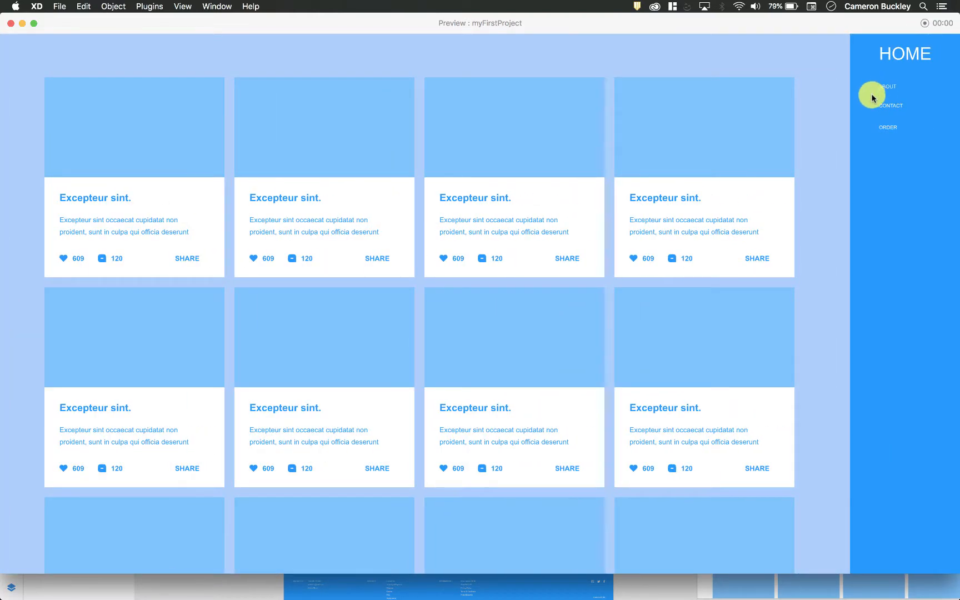
pyautogui.click(890, 106)
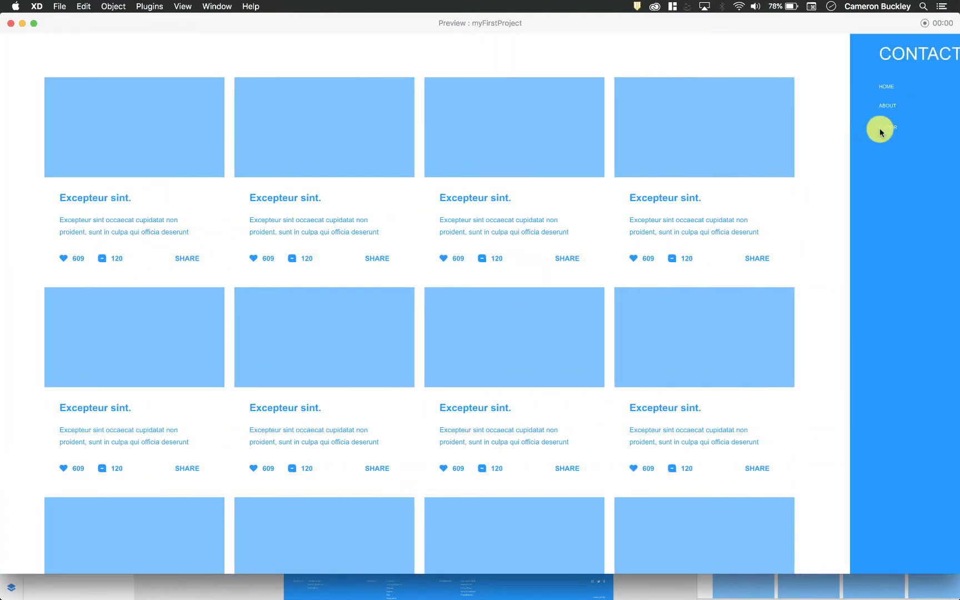
pyautogui.click(892, 128)
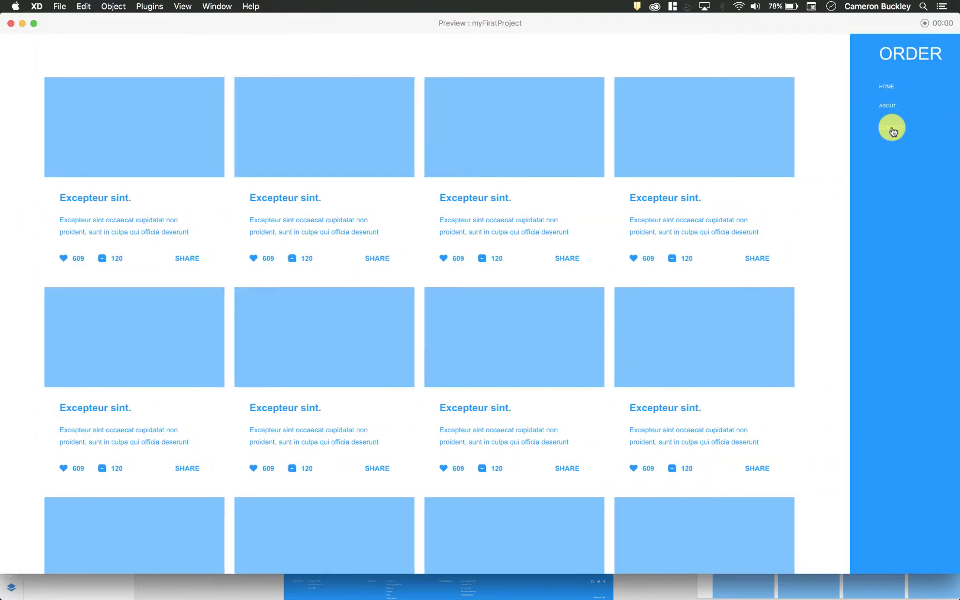
pyautogui.click(888, 88)
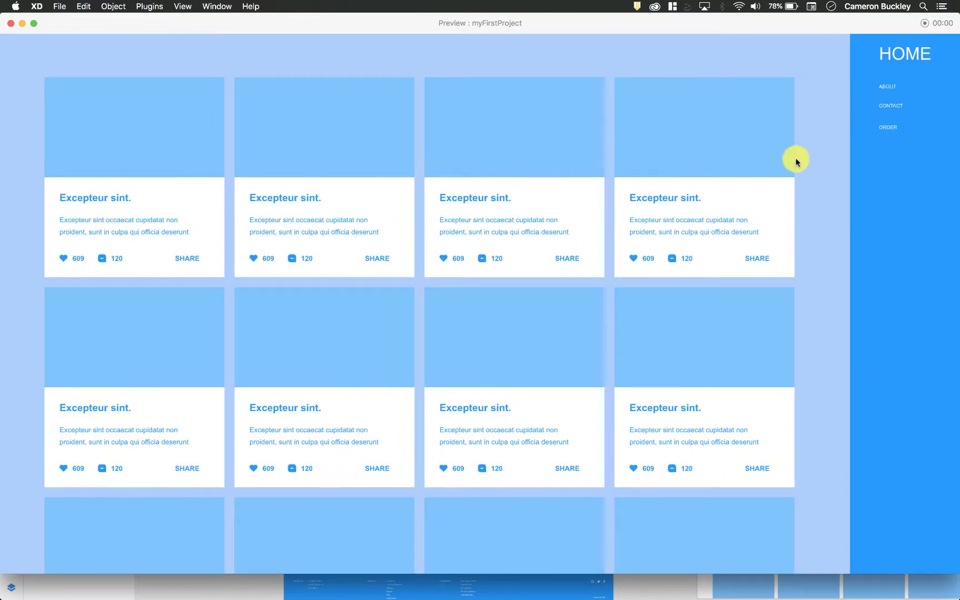
pyautogui.scroll(-3, 693, 183)
pyautogui.scroll(-5, 692, 183)
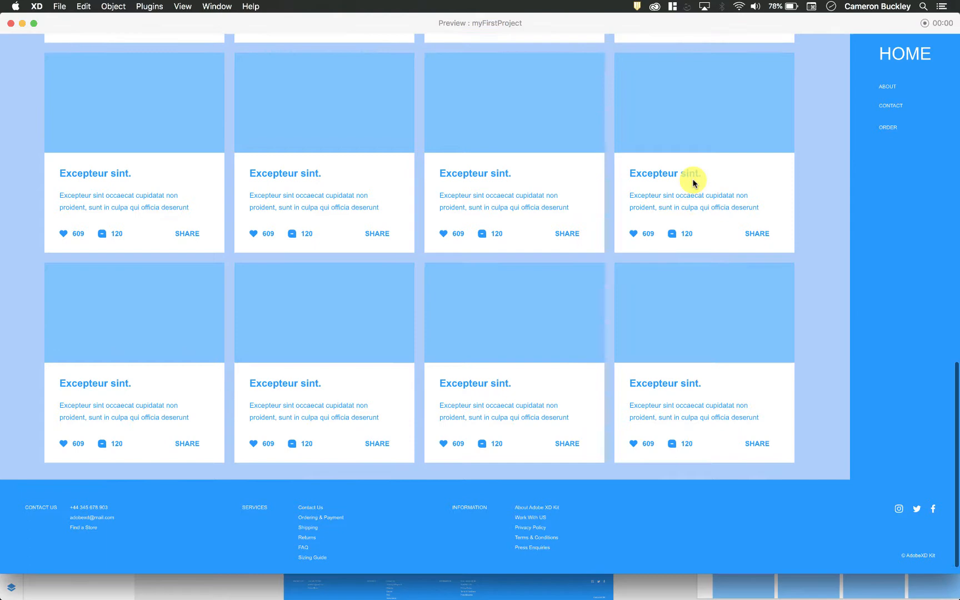
pyautogui.scroll(10, 692, 182)
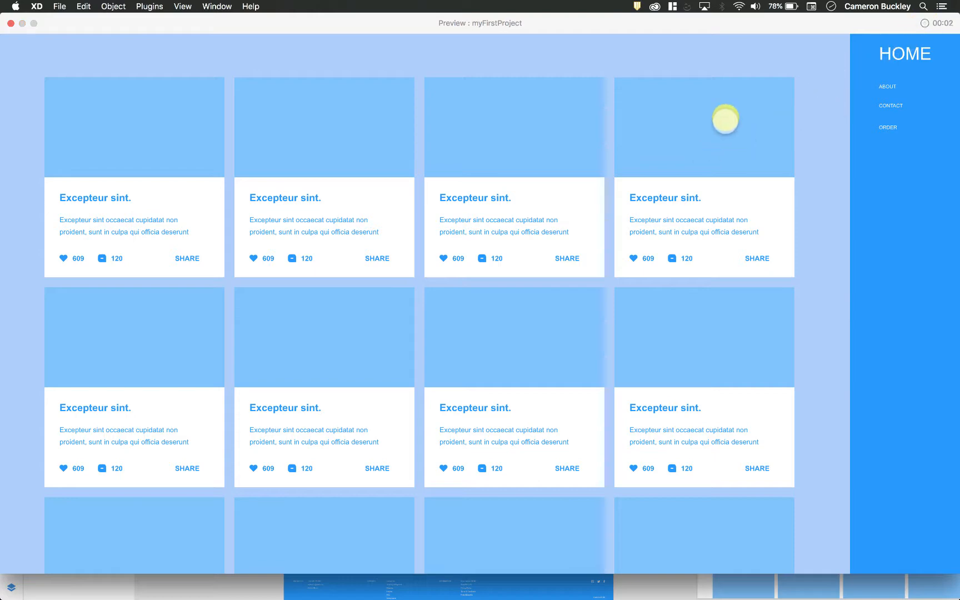
pyautogui.scroll(-1, 787, 261)
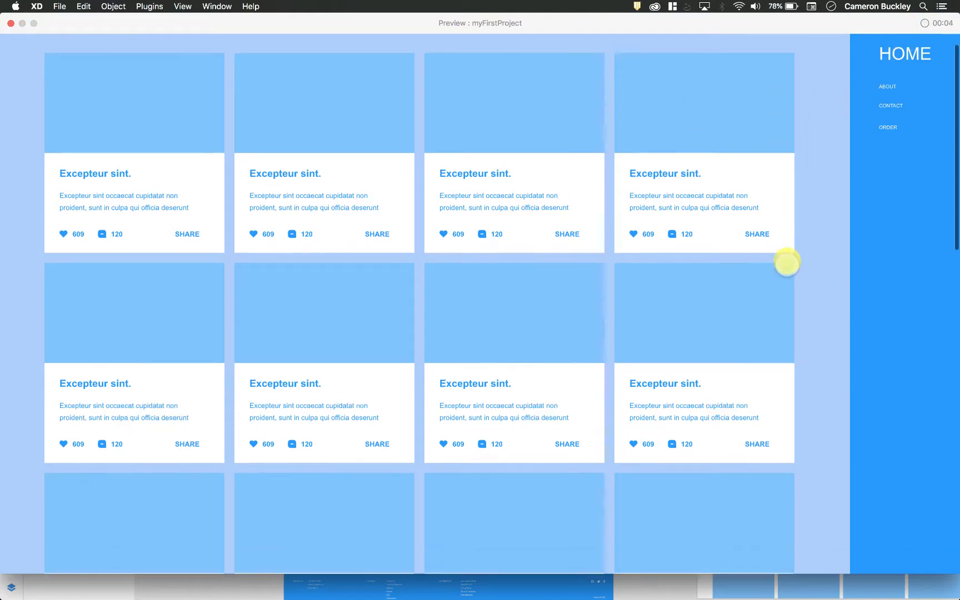
pyautogui.scroll(-4, 797, 151)
pyautogui.moveTo(814, 361); pyautogui.dragTo(817, 150)
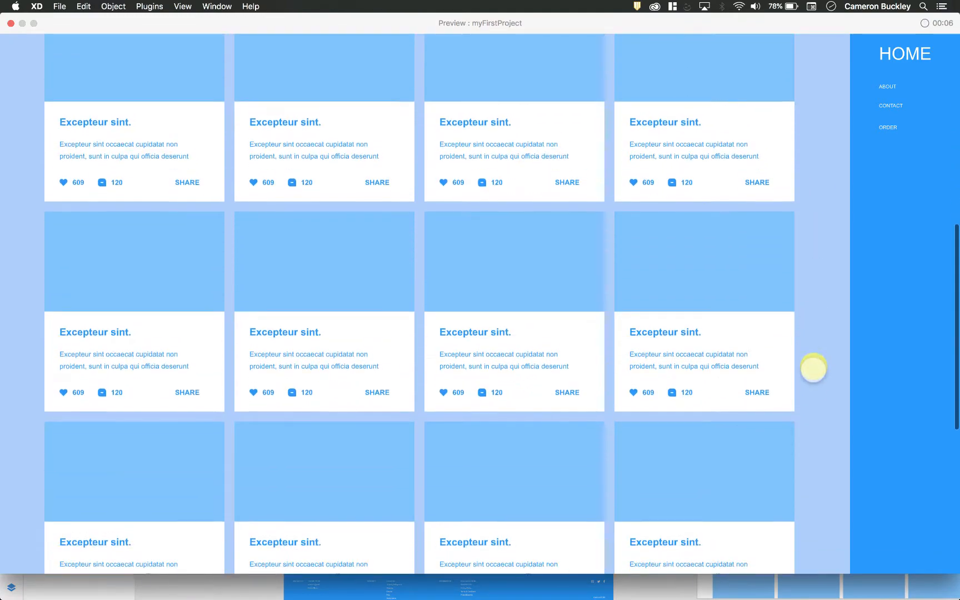
pyautogui.moveTo(814, 366); pyautogui.dragTo(815, 128)
pyautogui.scroll(3, 814, 300)
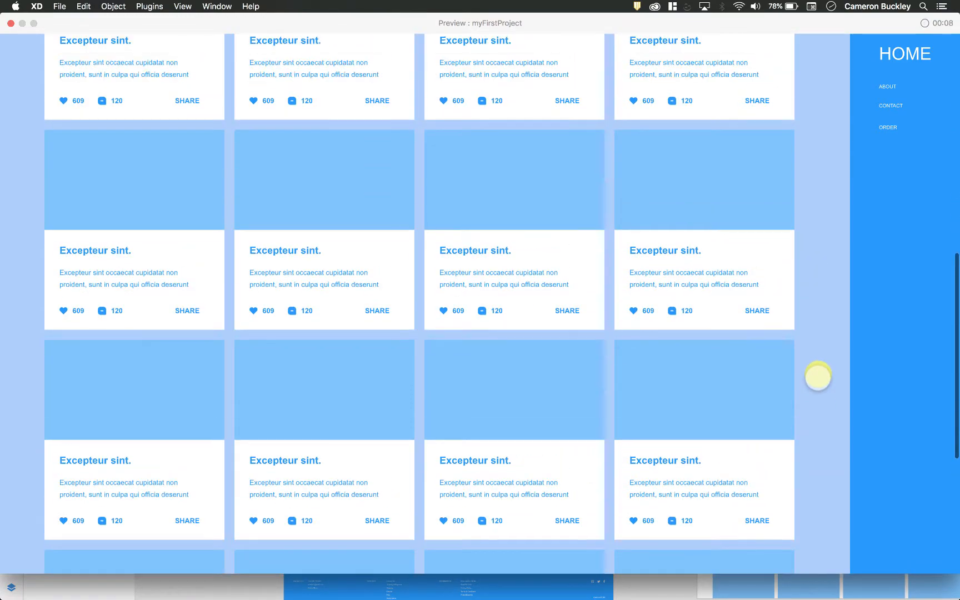
# Step: While recording the preview, visit ABOUT, CONTACT and ORDER, then return to HOME
pyautogui.click(888, 83)
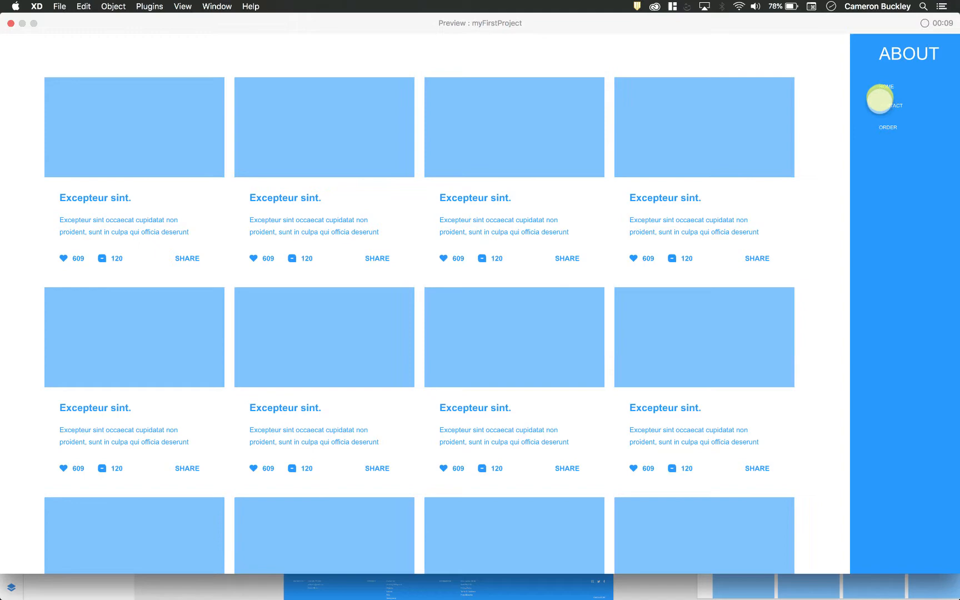
pyautogui.click(889, 105)
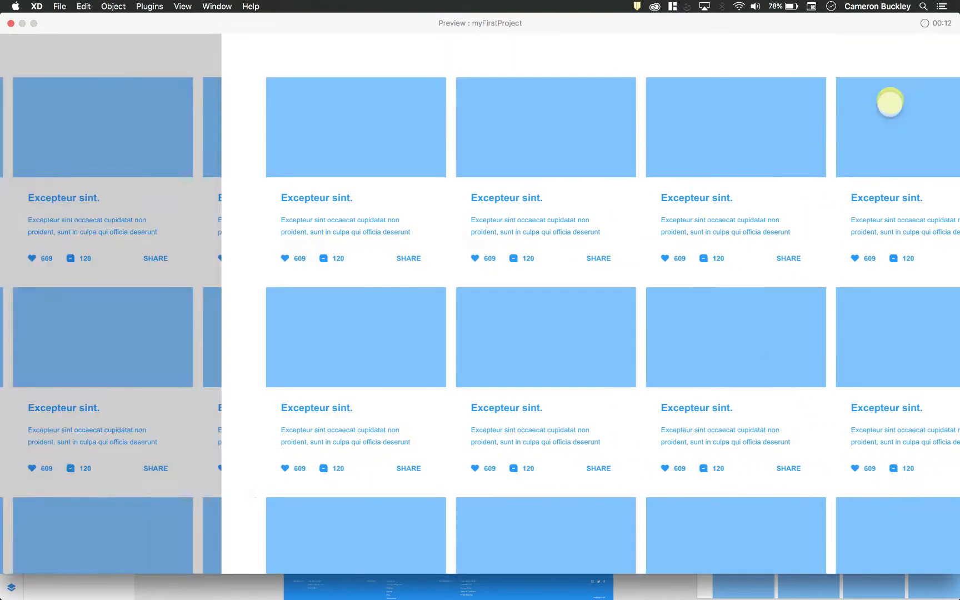
pyautogui.click(887, 125)
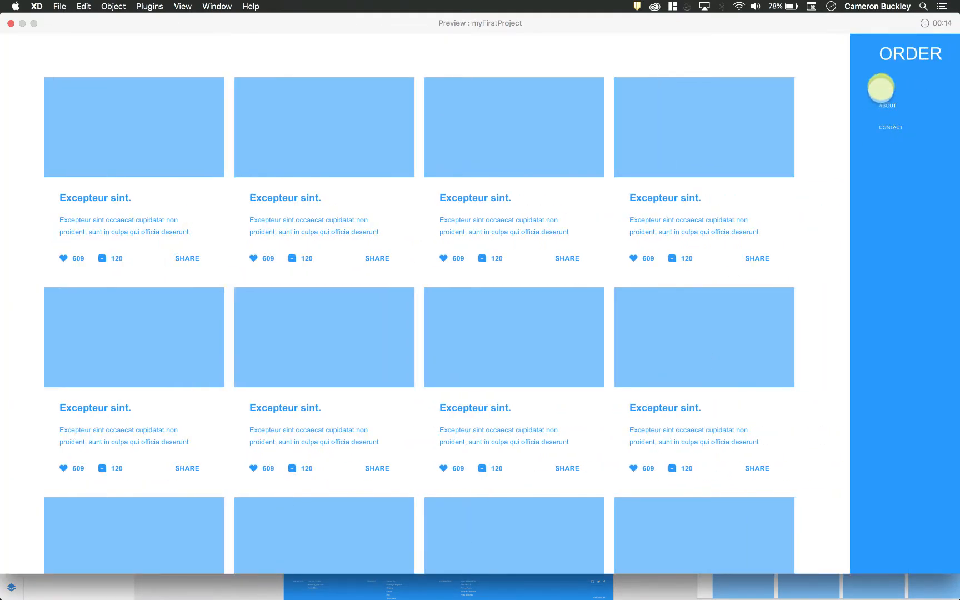
pyautogui.click(882, 88)
pyautogui.scroll(-5, 758, 268)
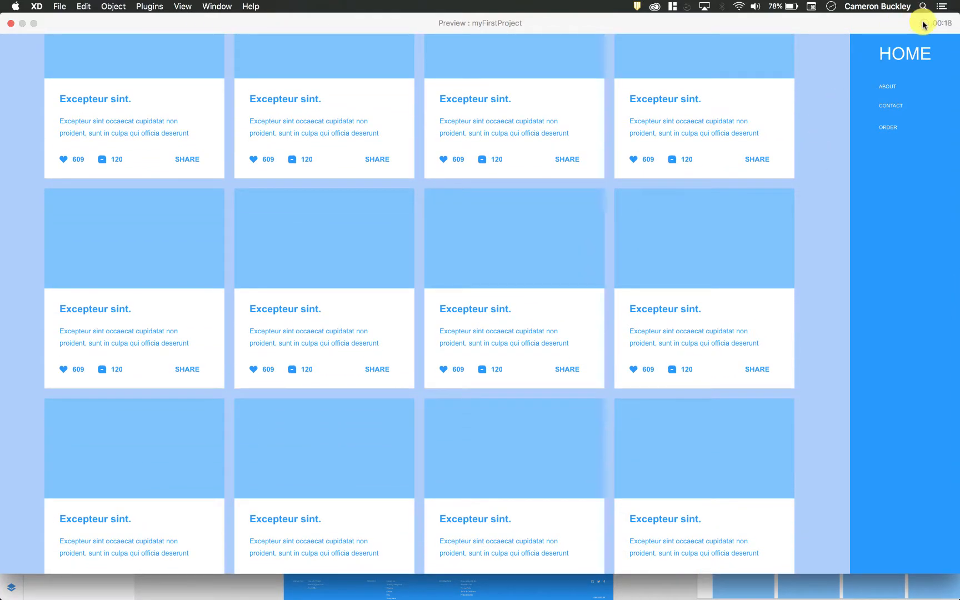
# Step: Stop recording, save it as myFirstProject.mp4, and show the Desktop folder in Finder
pyautogui.click(923, 23)
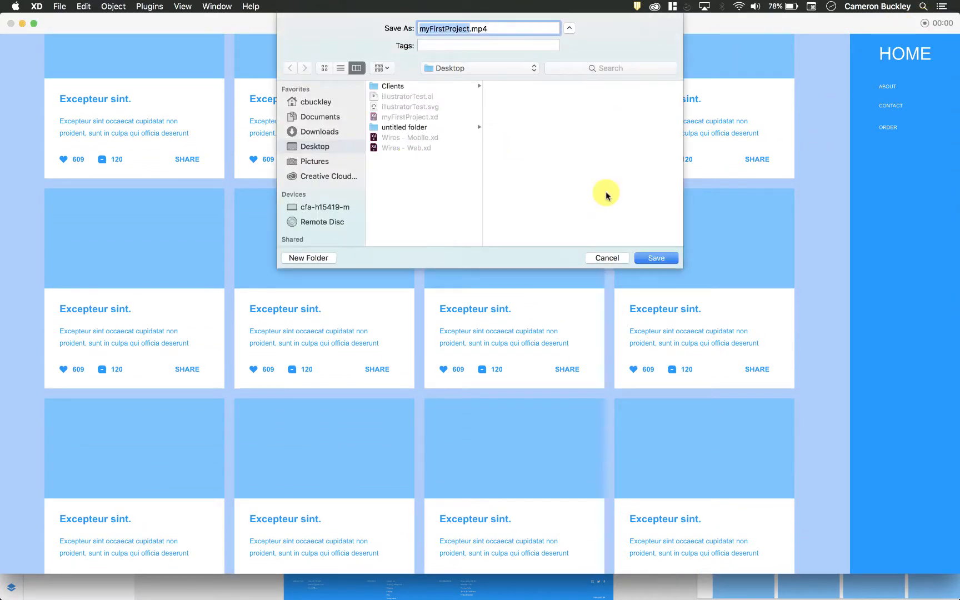
pyautogui.click(660, 257)
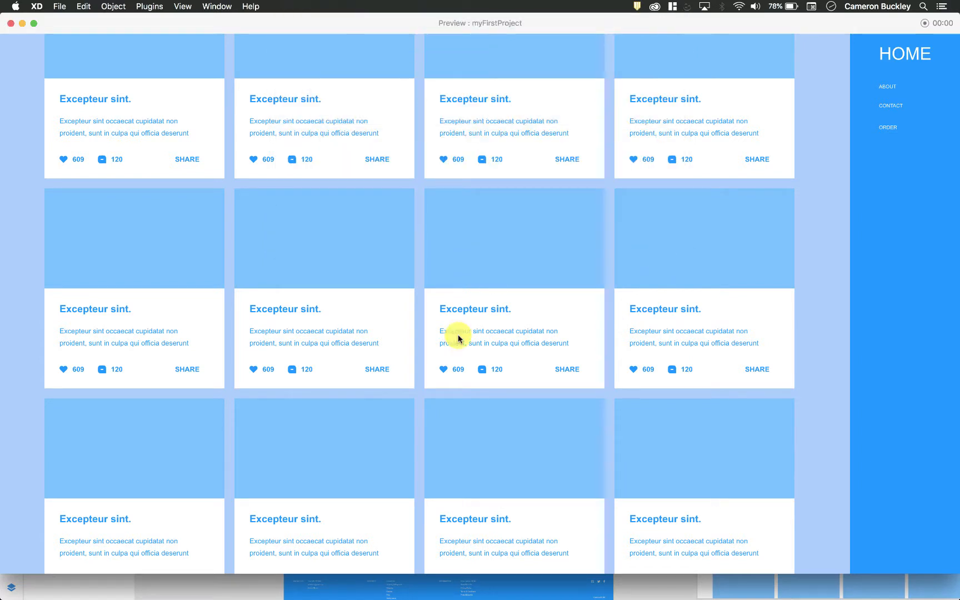
pyautogui.hotkey('ctrl', 'Up')
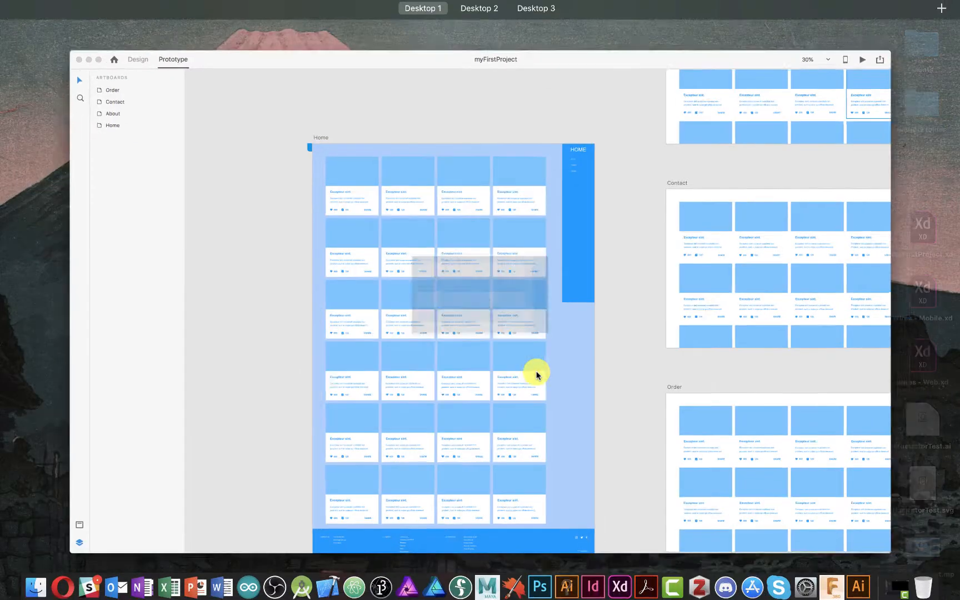
pyautogui.click(35, 582)
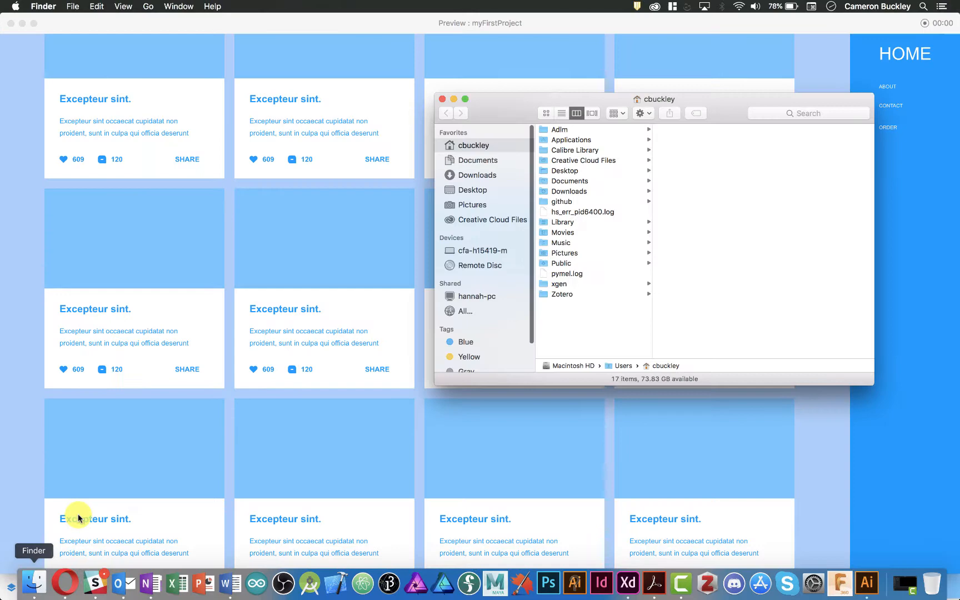
pyautogui.click(480, 191)
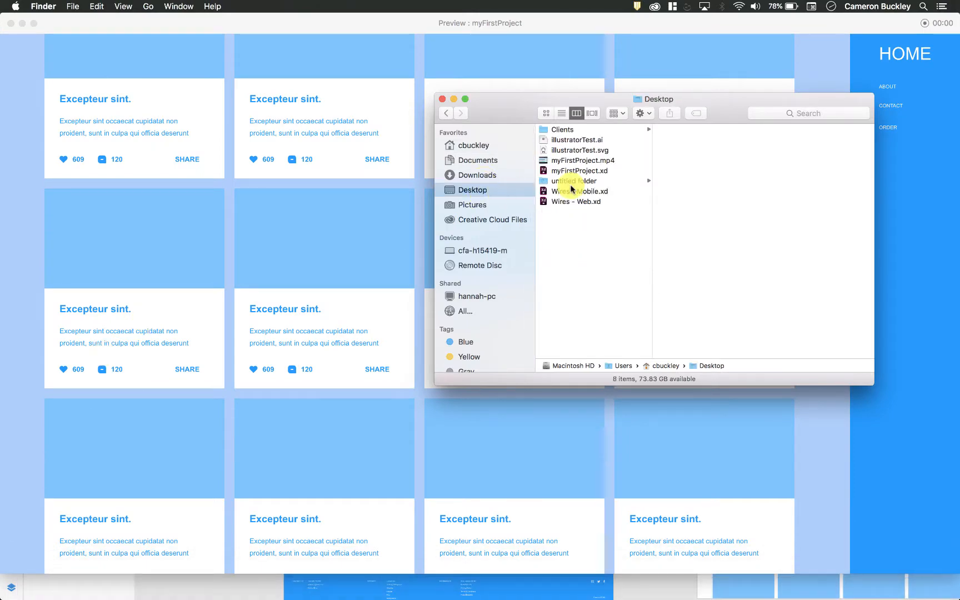
# Step: Play myFirstProject.mp4 in QuickTime, close it, and return to the XD preview
pyautogui.doubleClick(596, 160)
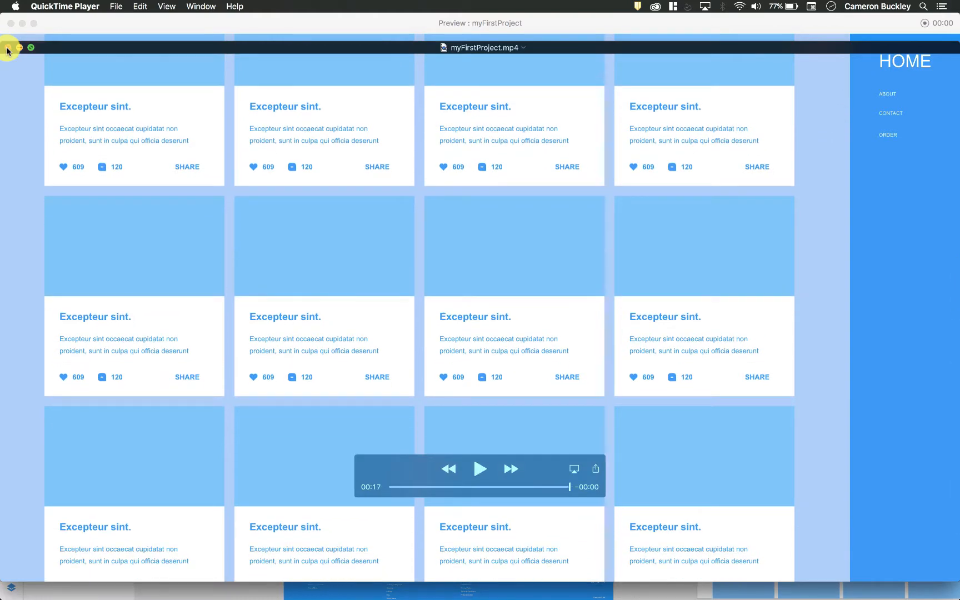
pyautogui.click(8, 48)
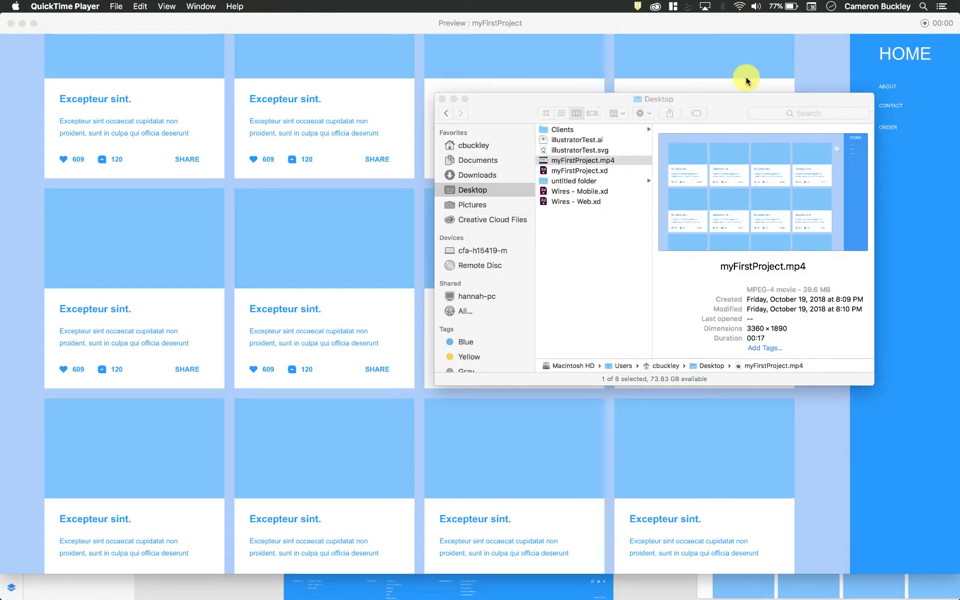
pyautogui.click(825, 66)
pyautogui.scroll(-5, 779, 239)
pyautogui.scroll(10, 780, 238)
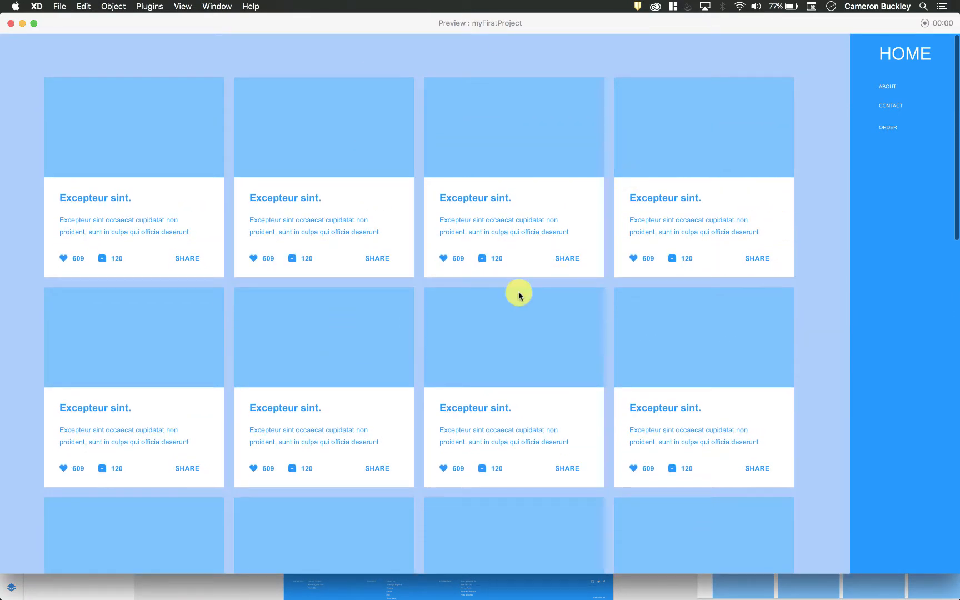
# Step: Close the preview, dismiss the share tip, and start Publish Prototype from Share
pyautogui.click(11, 25)
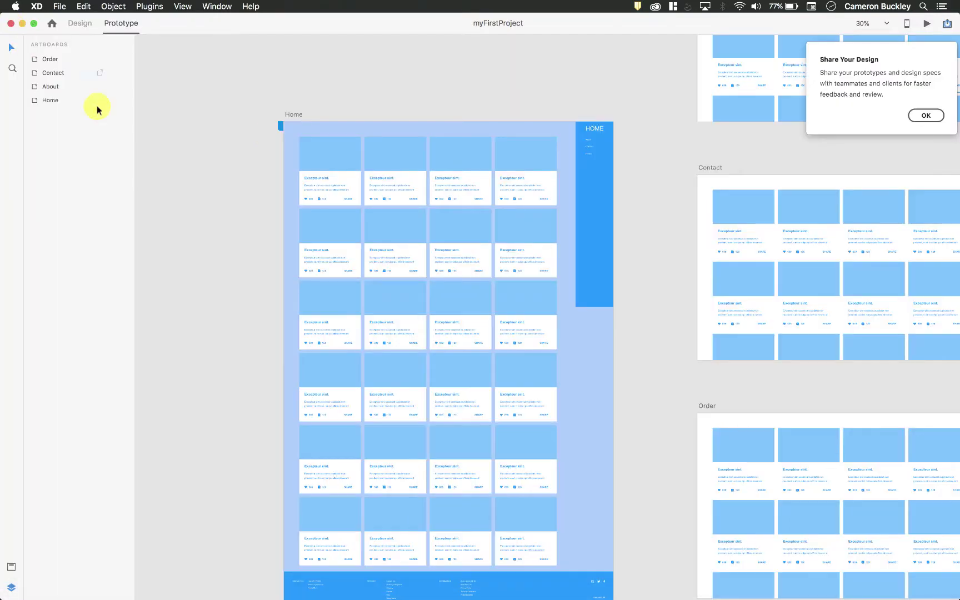
pyautogui.click(925, 118)
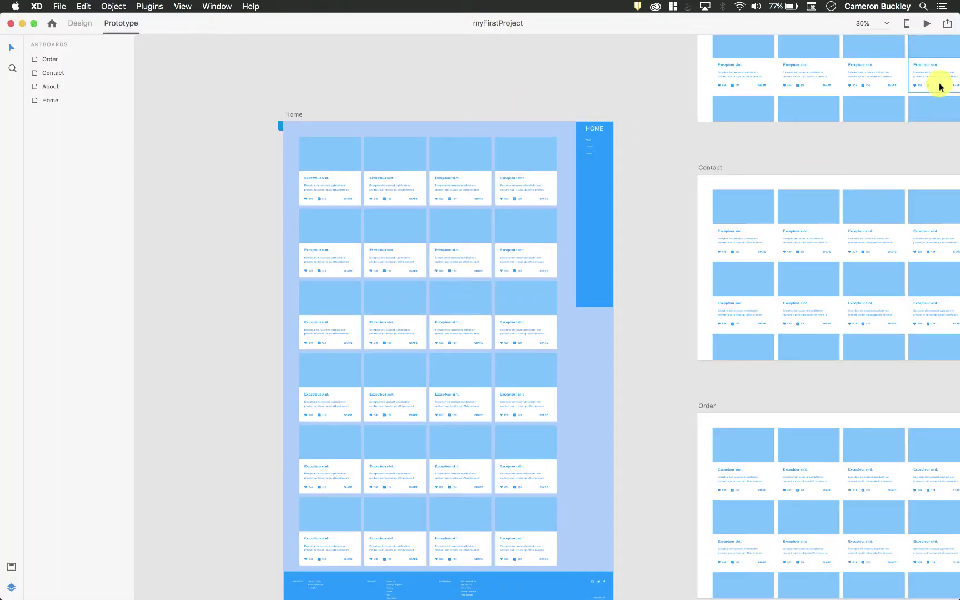
pyautogui.click(948, 27)
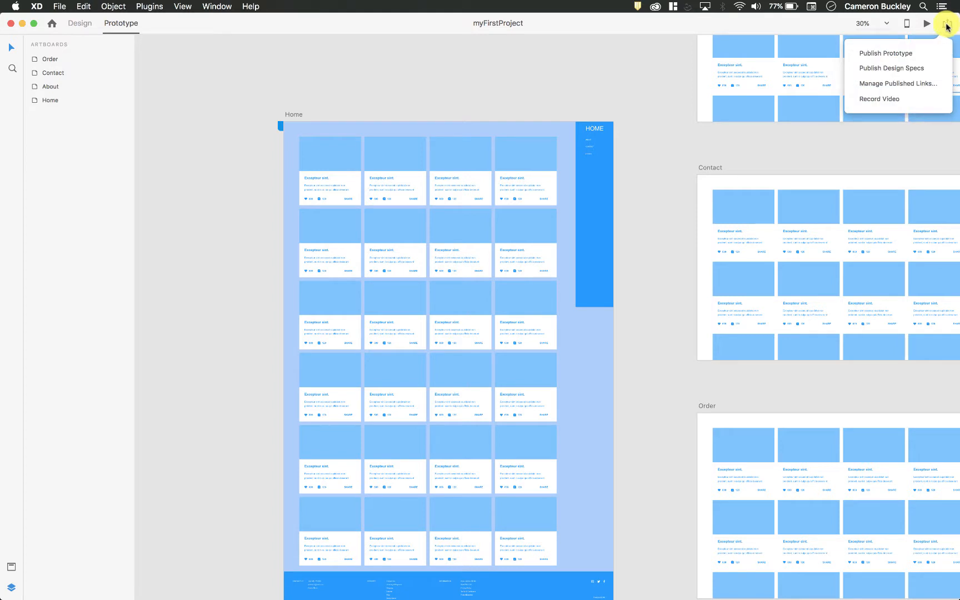
pyautogui.click(886, 54)
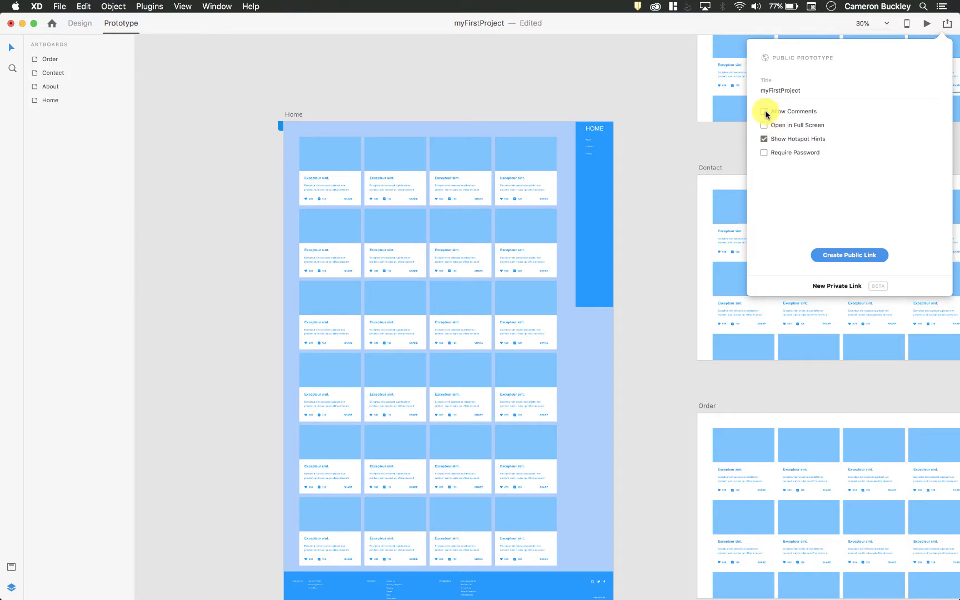
# Step: Toggle Require Password on and off, then switch to publishing a new private link
pyautogui.click(764, 152)
pyautogui.click(764, 153)
pyautogui.write('My Prototype for Intro to Web Design')
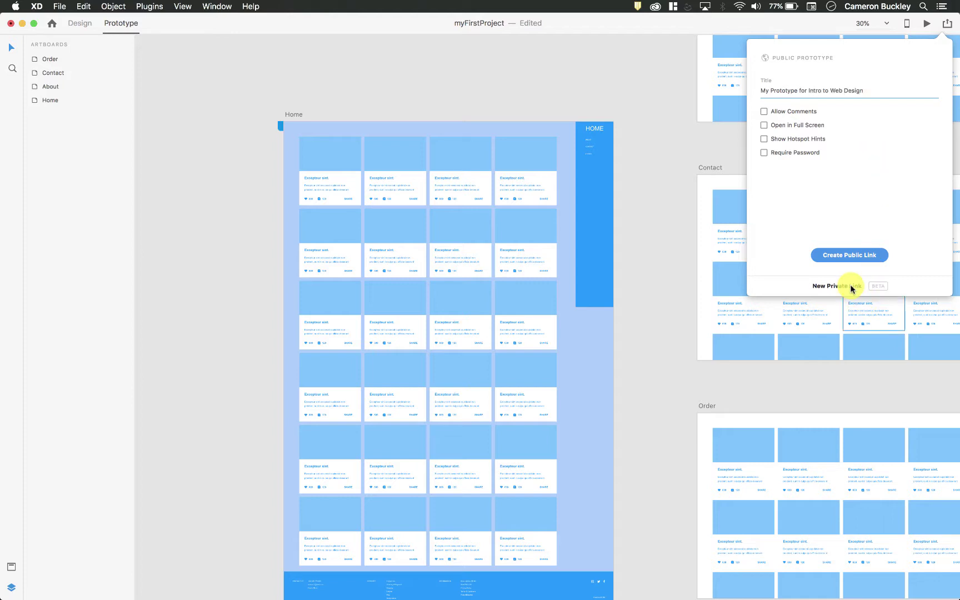
pyautogui.click(849, 286)
pyautogui.write('My Prototype For WEb Design')
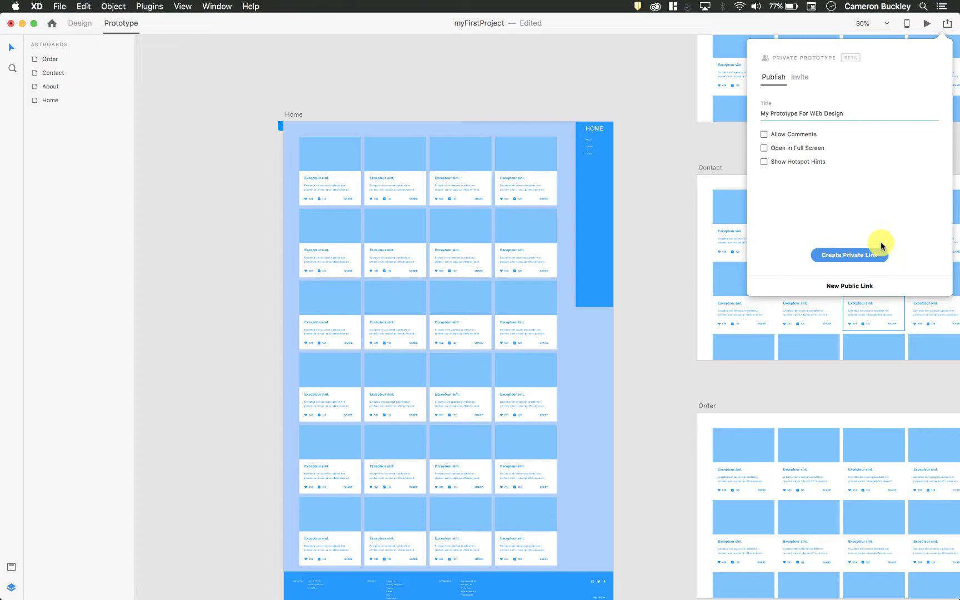
# Step: Create the private prototype link and show all open windows
pyautogui.click(876, 259)
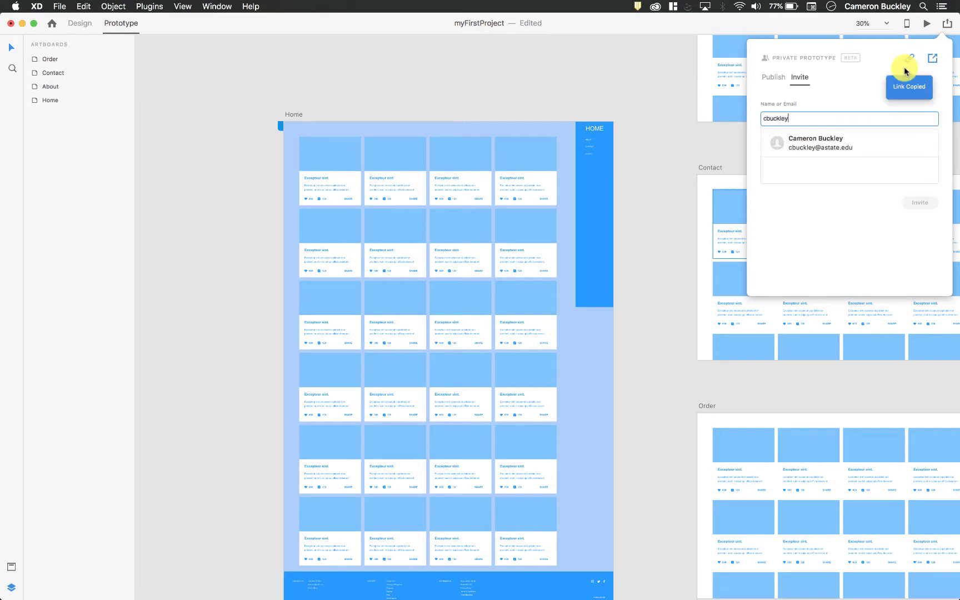
pyautogui.hotkey('ctrl', 'Up')
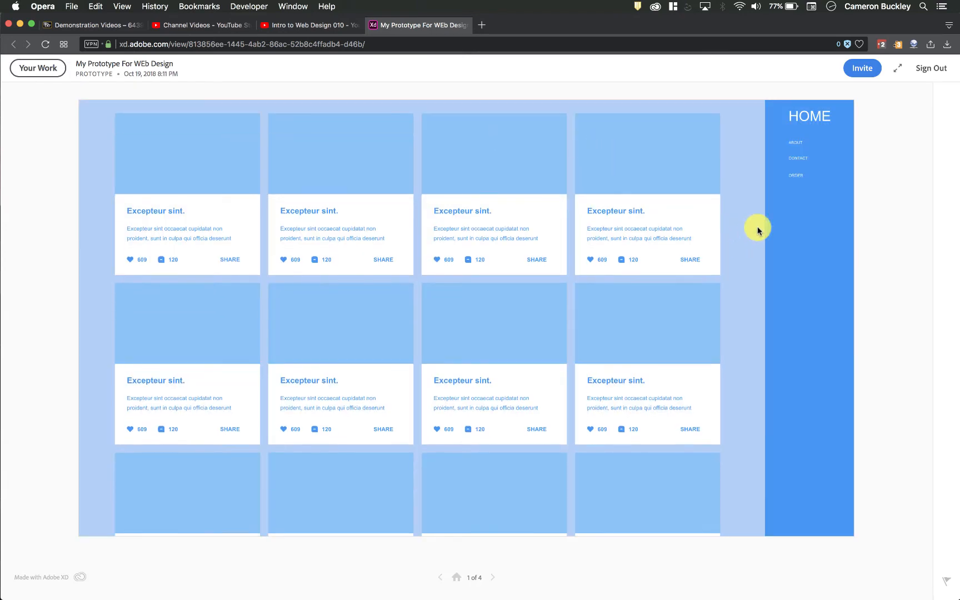
pyautogui.scroll(-3, 757, 230)
pyautogui.scroll(-3, 757, 231)
pyautogui.scroll(5, 757, 231)
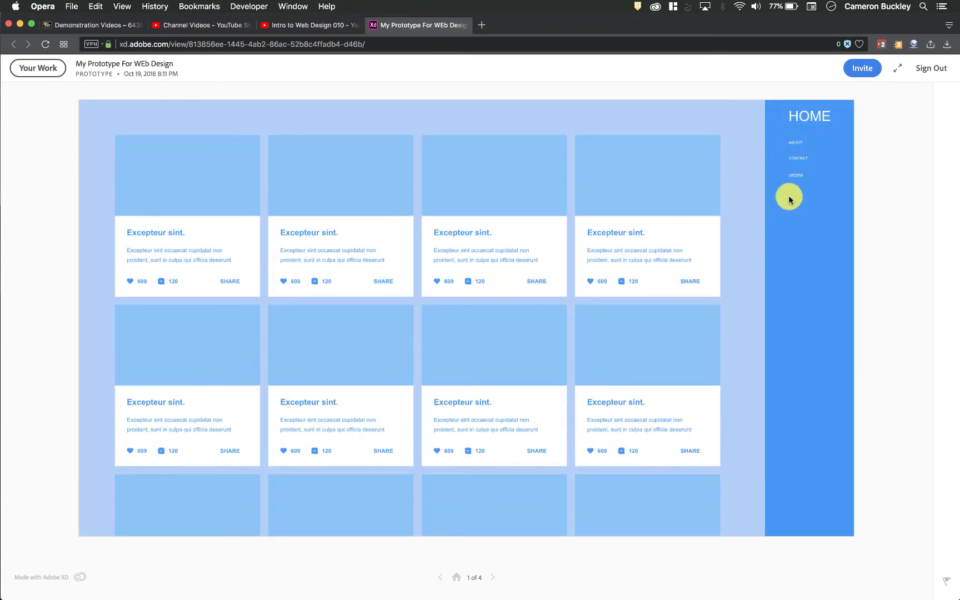